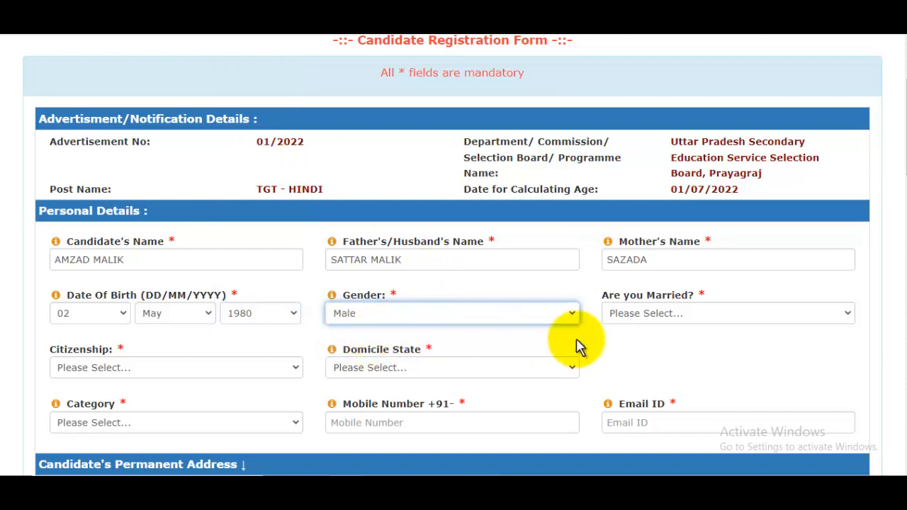
Step: Set the married status to No and the citizenship to Citizen of India
click(683, 314)
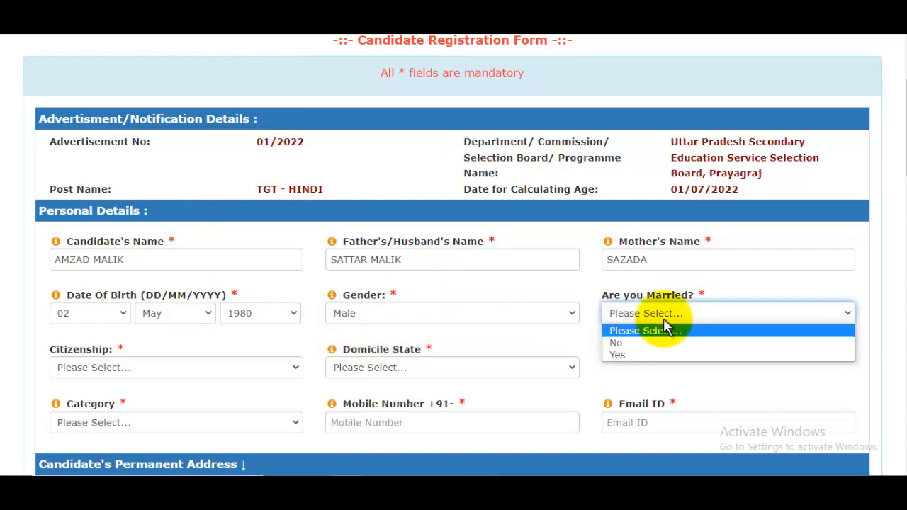
click(627, 343)
scroll(638, 340, down, 2)
click(146, 236)
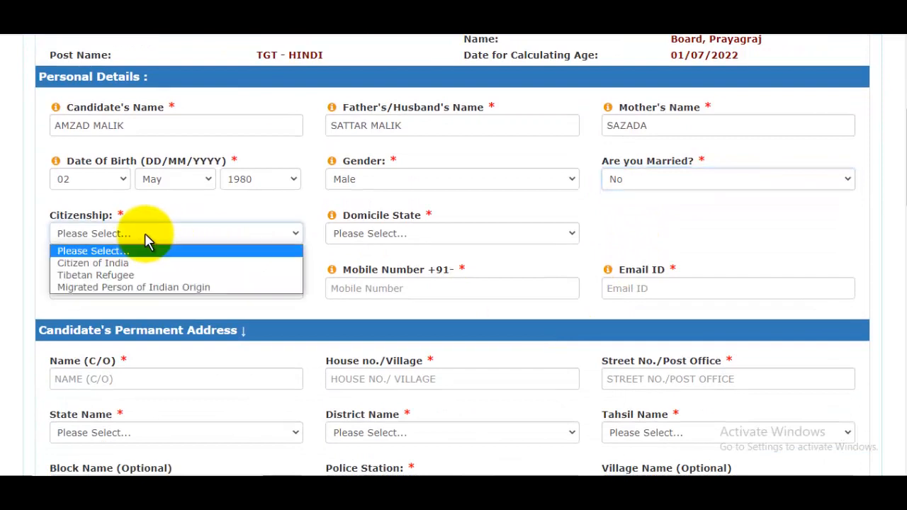
click(124, 264)
Step: Set the candidate's domicile state to UTTAR PRADESH
click(455, 236)
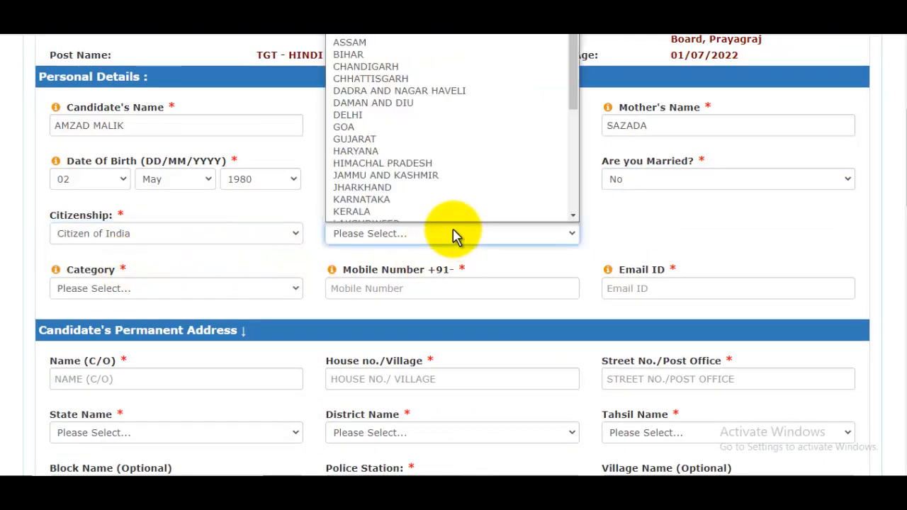
scroll(439, 153, down, 5)
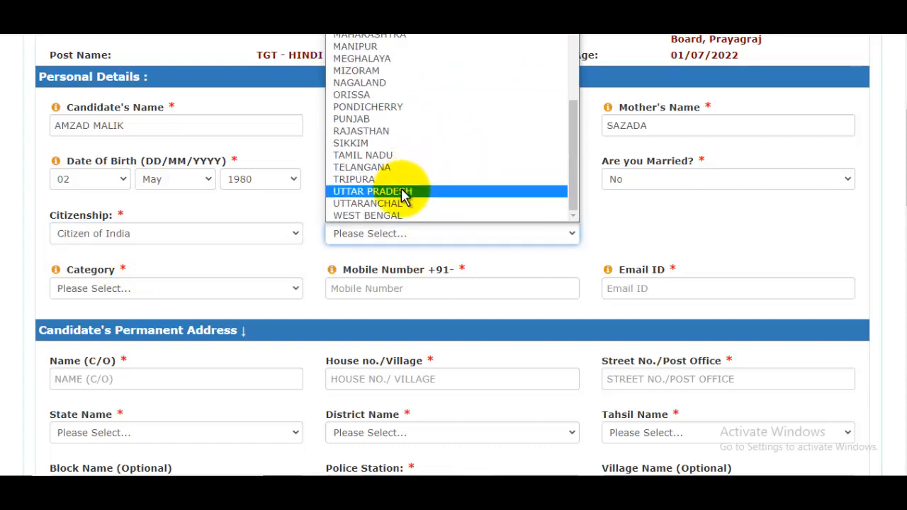
click(407, 198)
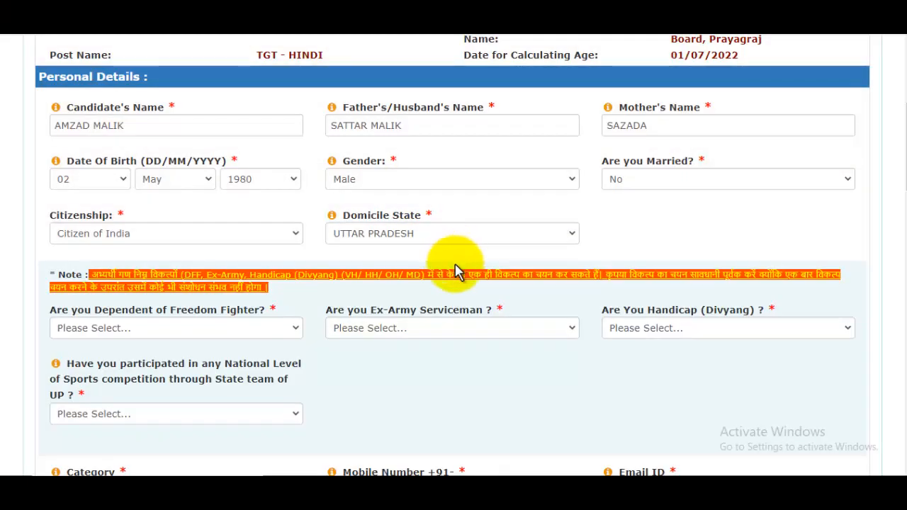
Step: Answer No to the freedom fighter dependent, ex-army serviceman, handicap (Divyang) and national-level sports participation questions
scroll(456, 274, down, 1)
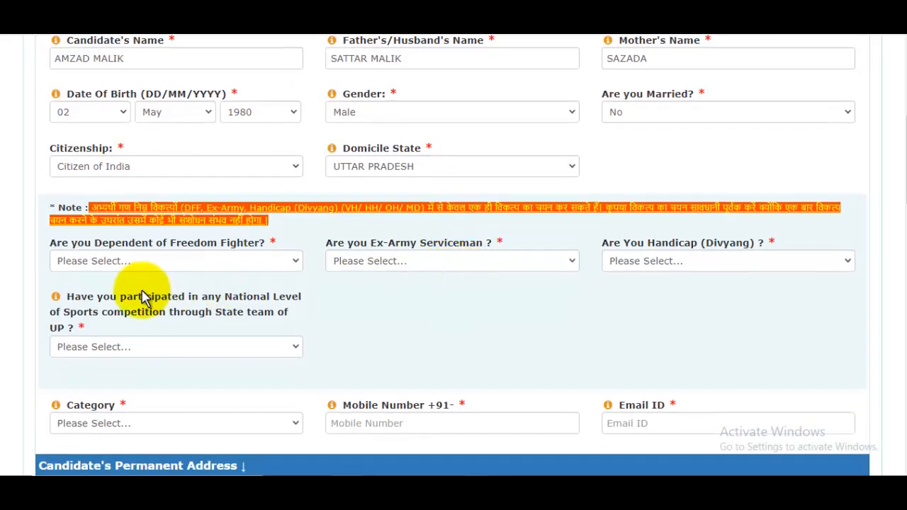
click(202, 265)
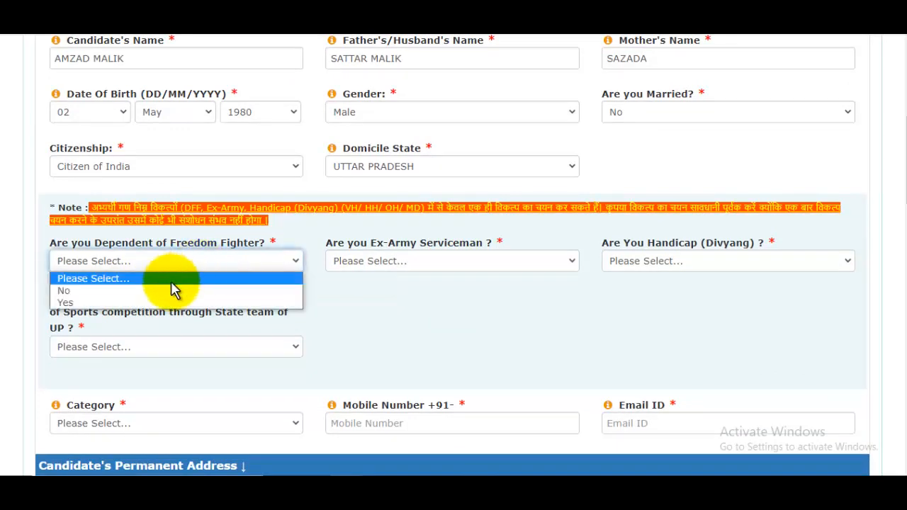
click(86, 290)
click(443, 263)
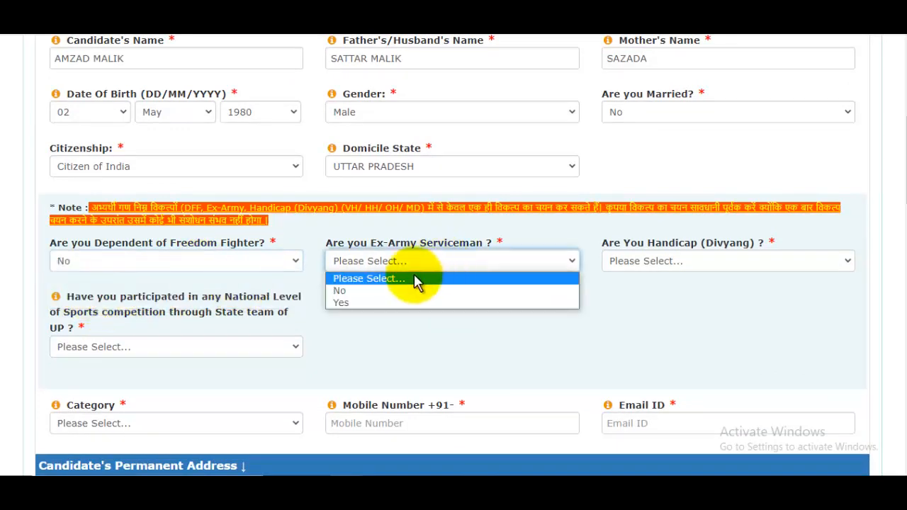
click(373, 291)
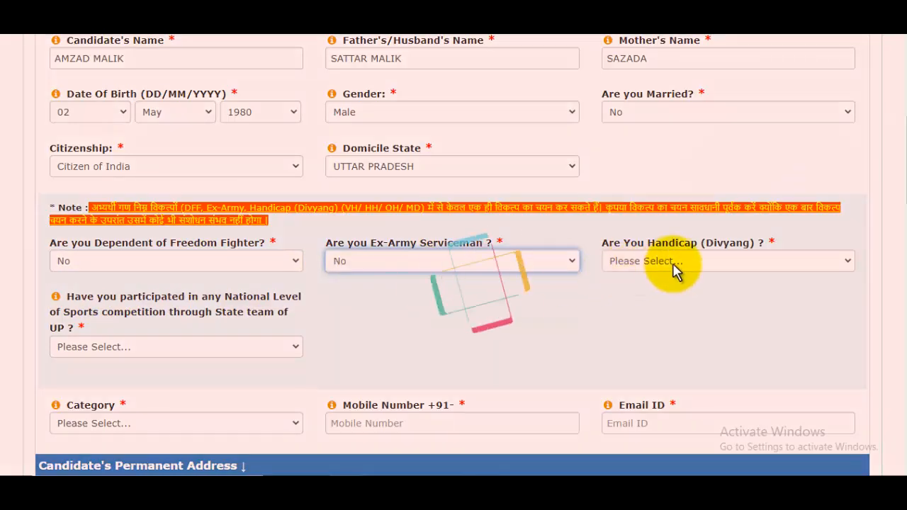
click(676, 263)
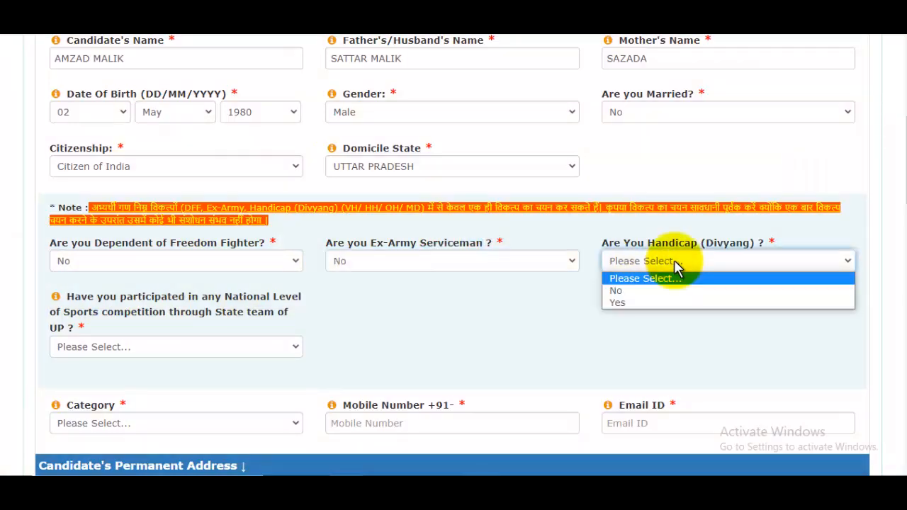
click(631, 291)
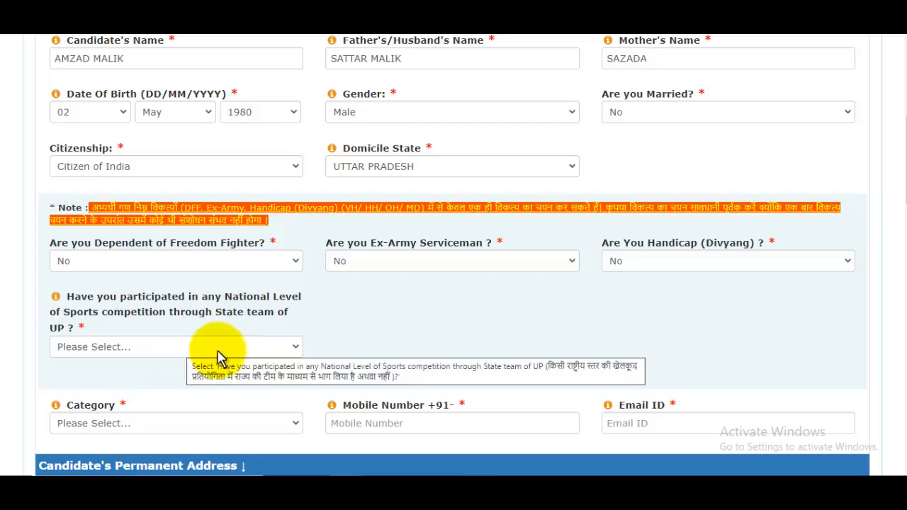
click(156, 355)
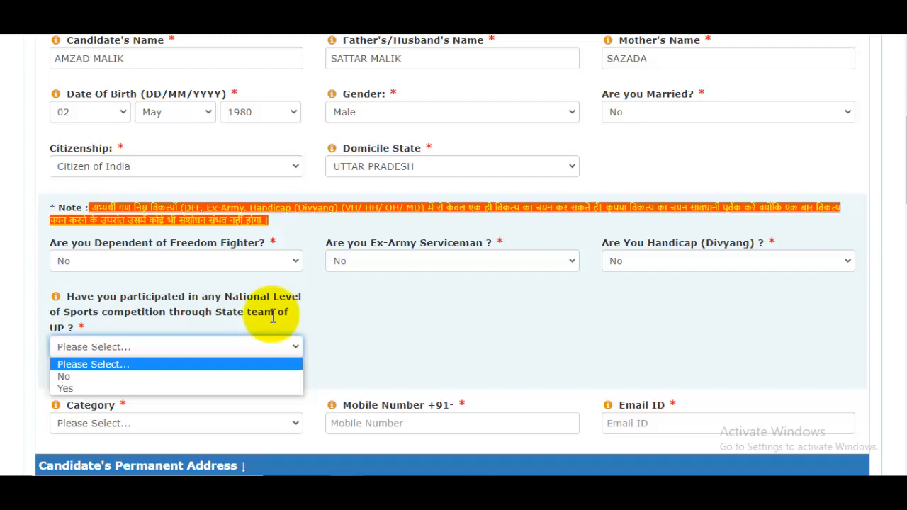
click(66, 377)
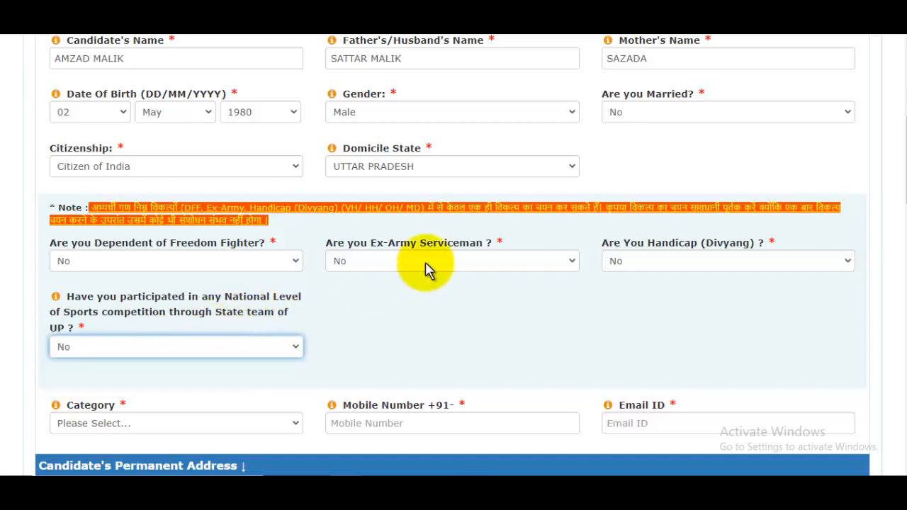
Step: Set the candidate's category to SC
scroll(425, 269, down, 3)
click(152, 222)
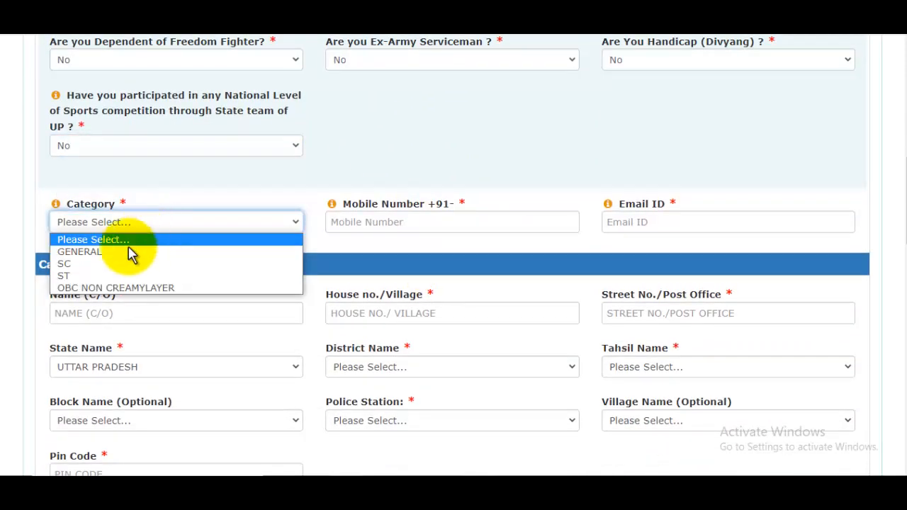
click(87, 264)
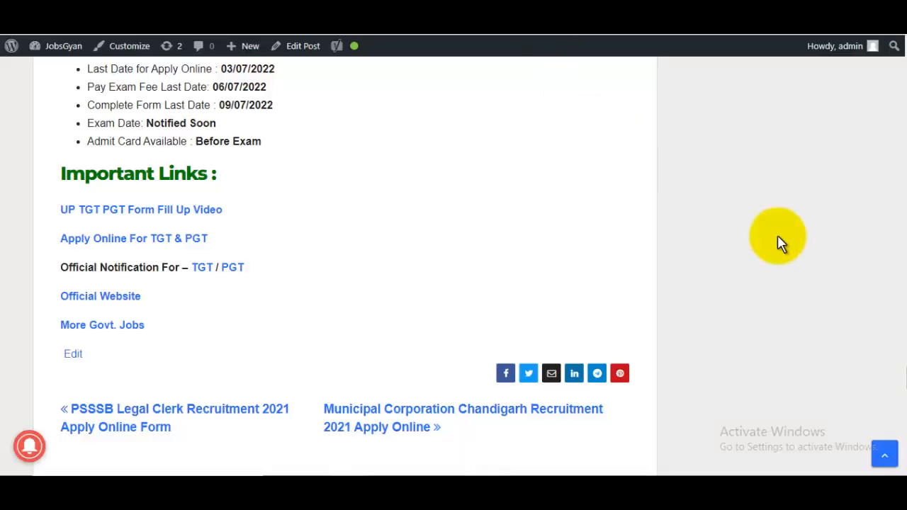
scroll(692, 303, up, 15)
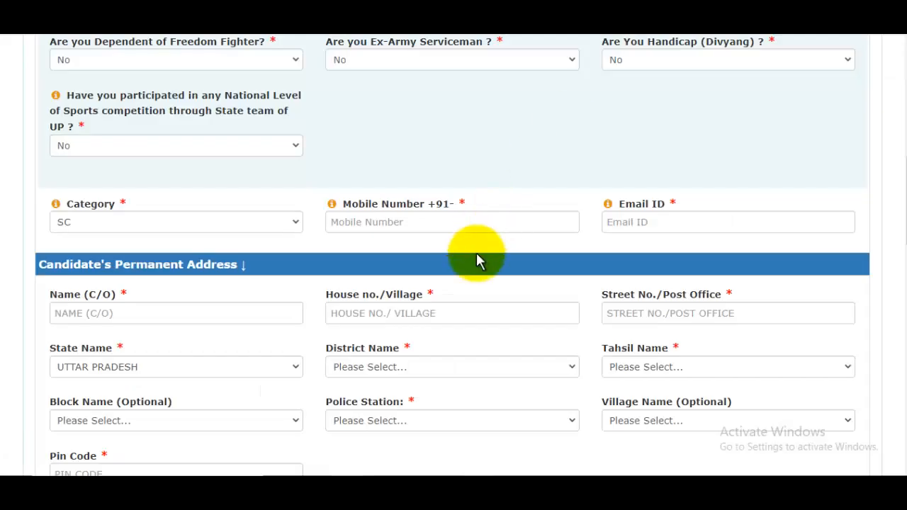
Step: Leave the mobile number empty and fill in the candidate's e-mail ID
scroll(476, 255, down, 1)
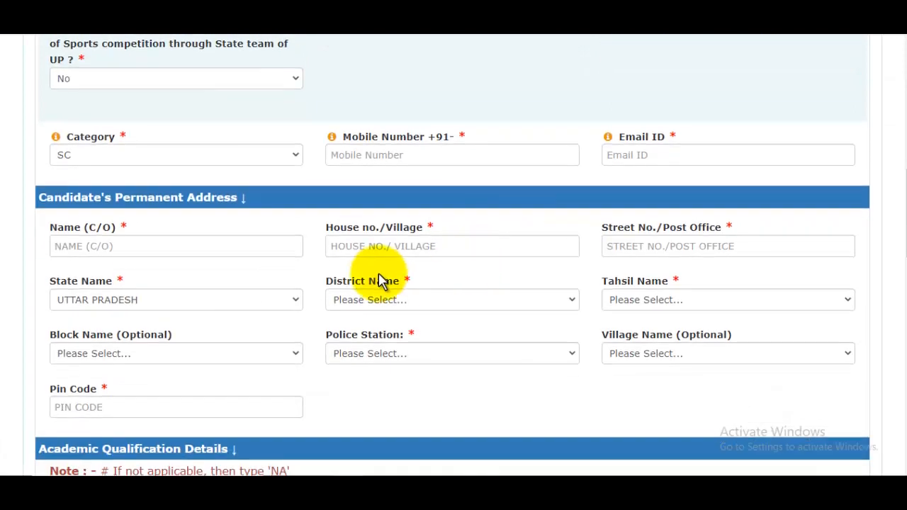
click(399, 155)
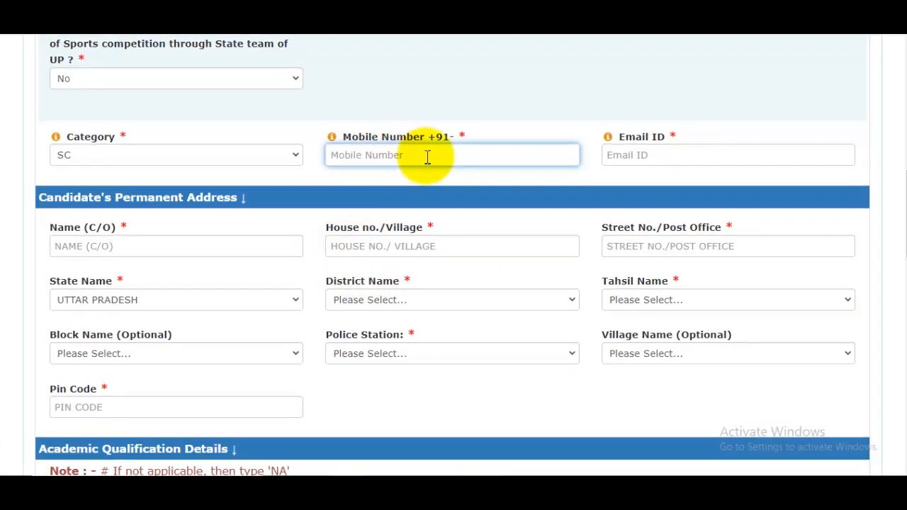
click(646, 154)
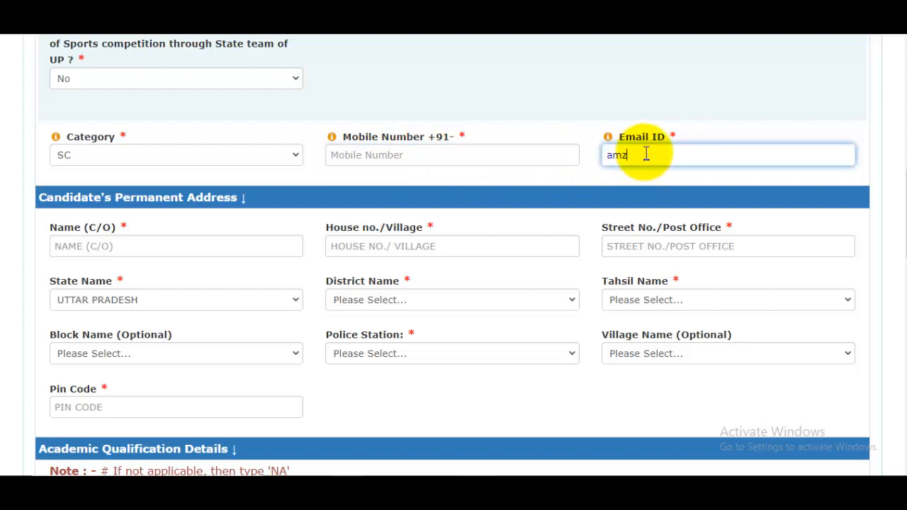
Step: Enter the care-of name, house number/village and street/post office in the candidate's permanent address
click(165, 246)
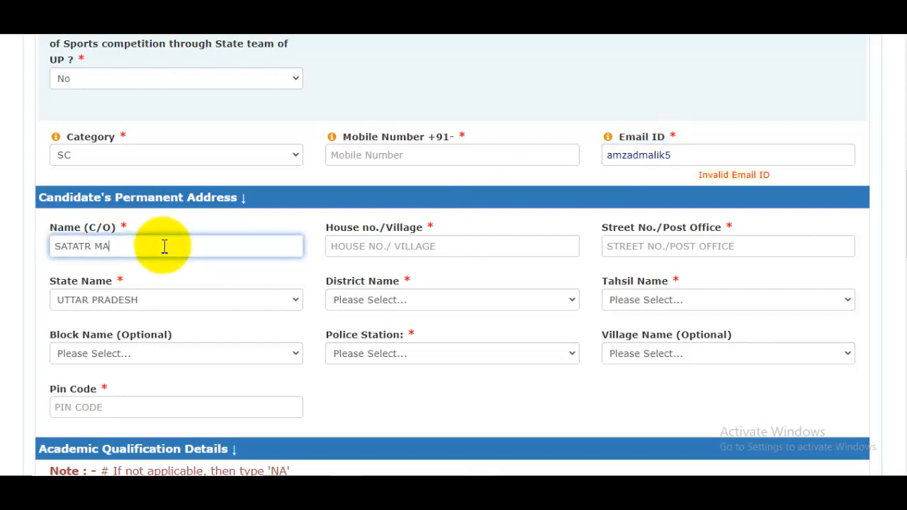
click(398, 244)
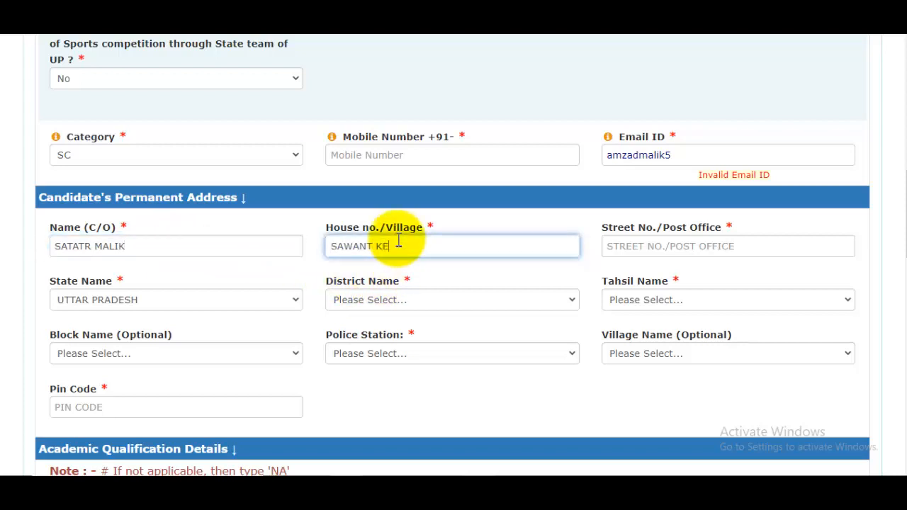
click(688, 250)
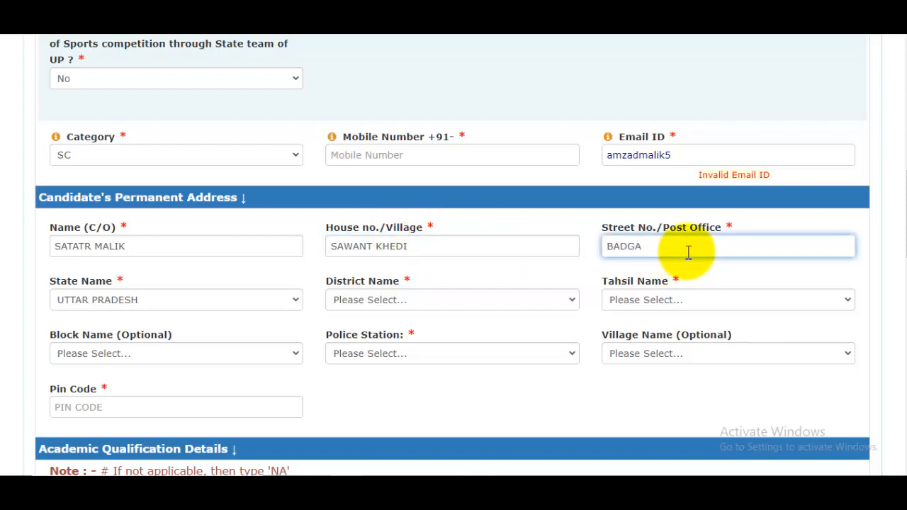
Step: Keep UTTAR PRADESH as the permanent address state and select the candidate's district
click(182, 298)
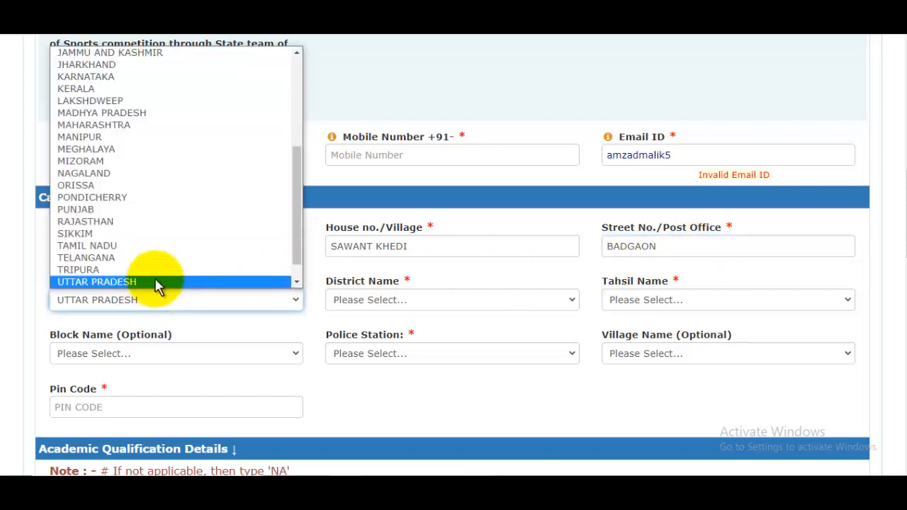
click(429, 298)
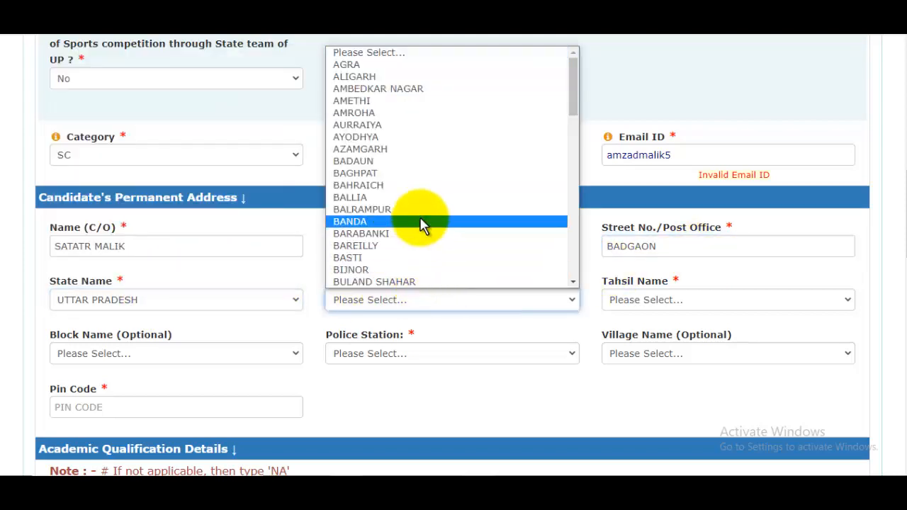
key(s)
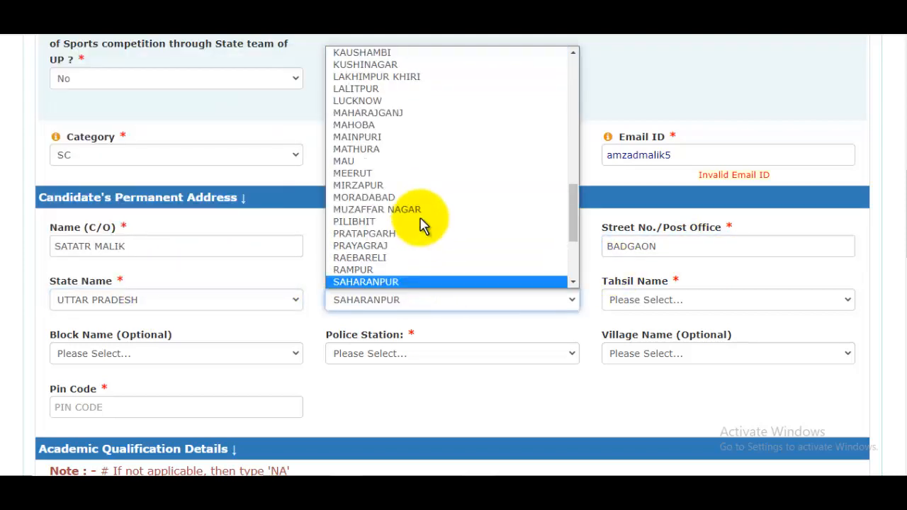
click(379, 282)
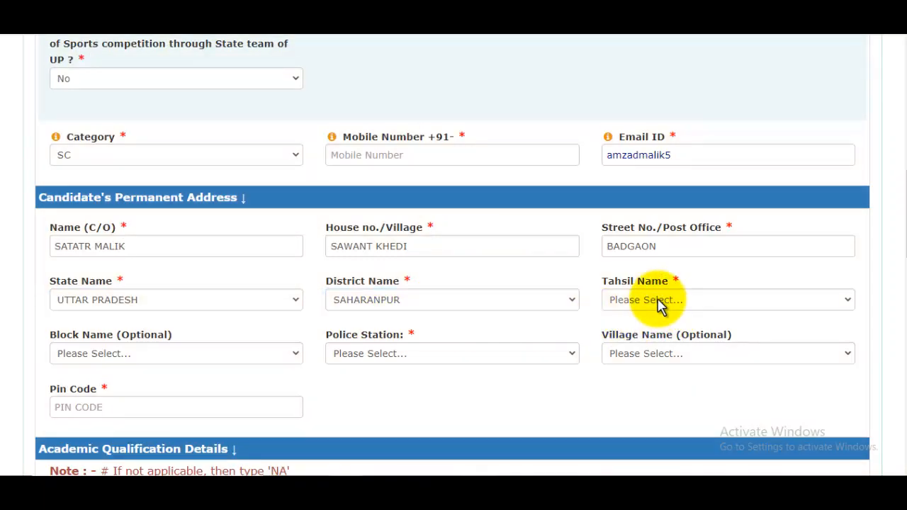
Step: Select the candidate's tahsil and block for the permanent address
click(660, 305)
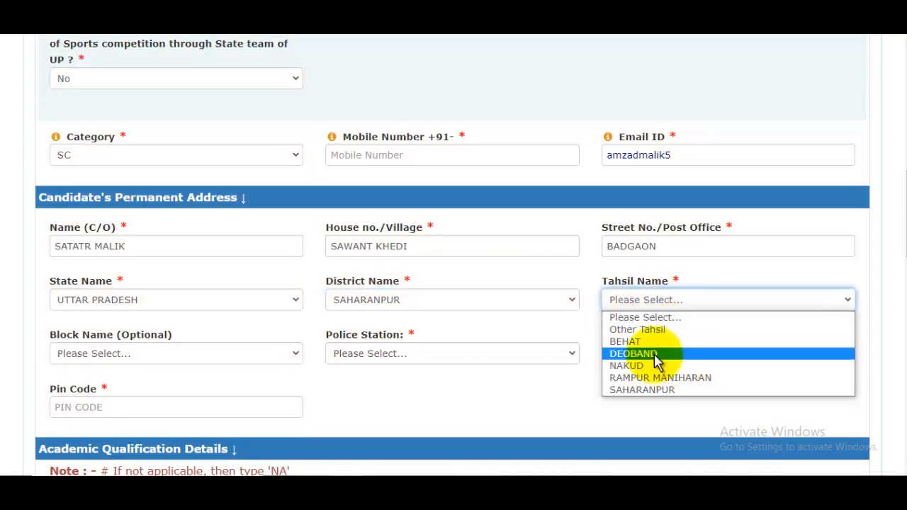
click(649, 377)
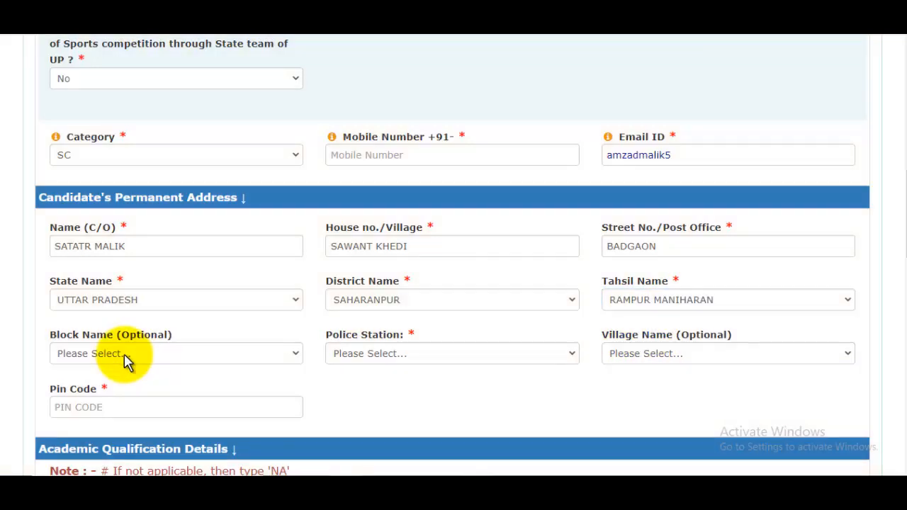
click(124, 354)
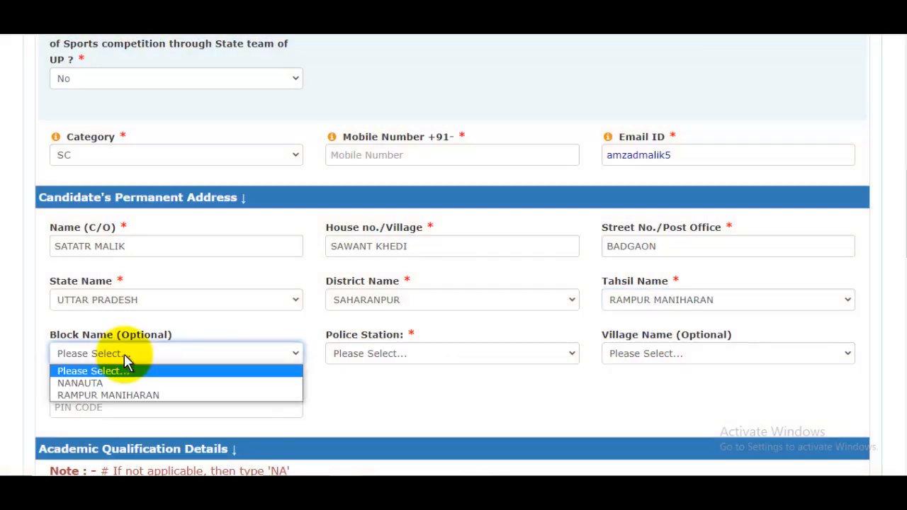
click(121, 395)
Step: Select the candidate's local police station for the permanent address
click(376, 357)
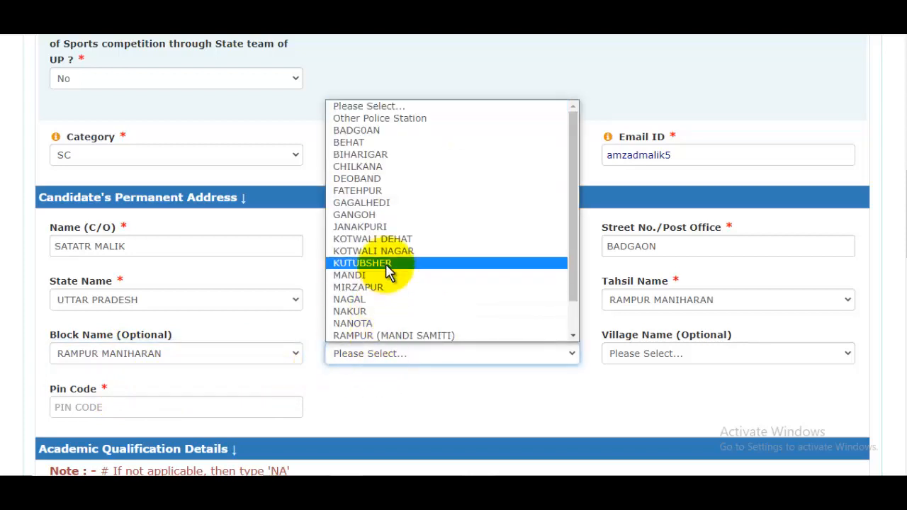
key(b)
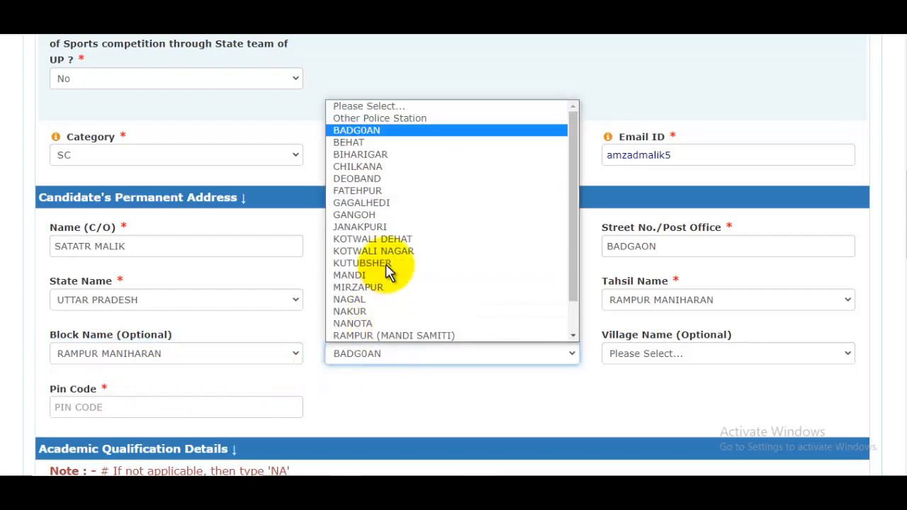
click(378, 130)
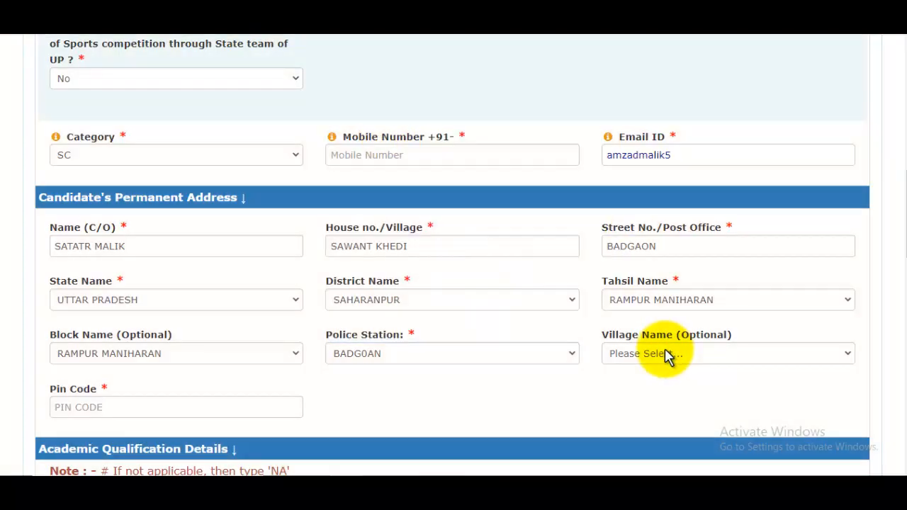
Step: Select the candidate's village and enter the postal pin code in the permanent address
click(665, 353)
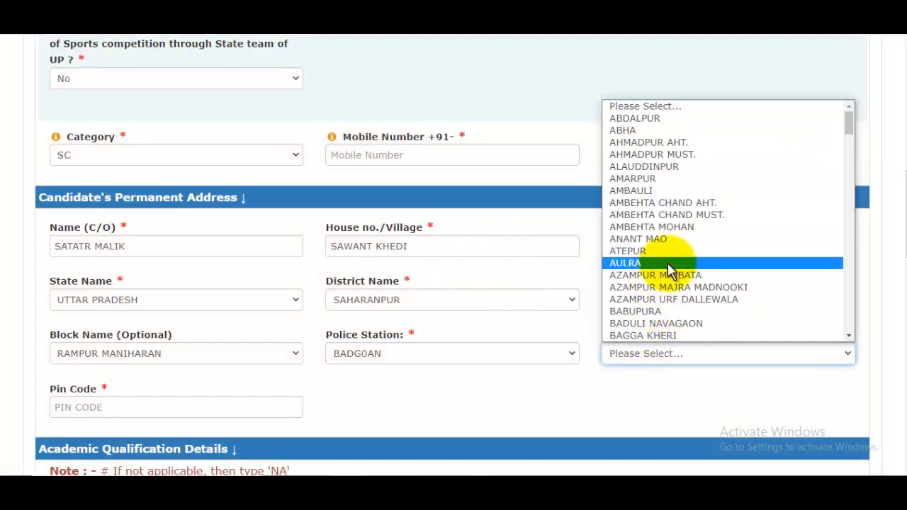
key(s)
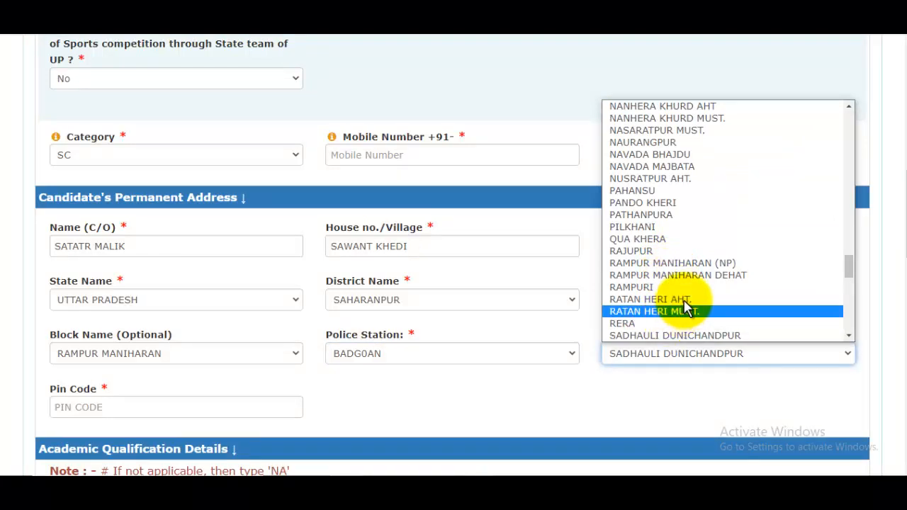
scroll(682, 305, down, 5)
key(Down)
key(Down)
key(Down)
key(Down)
key(Down)
key(Down)
key(Down)
key(Down)
key(Down)
key(Down)
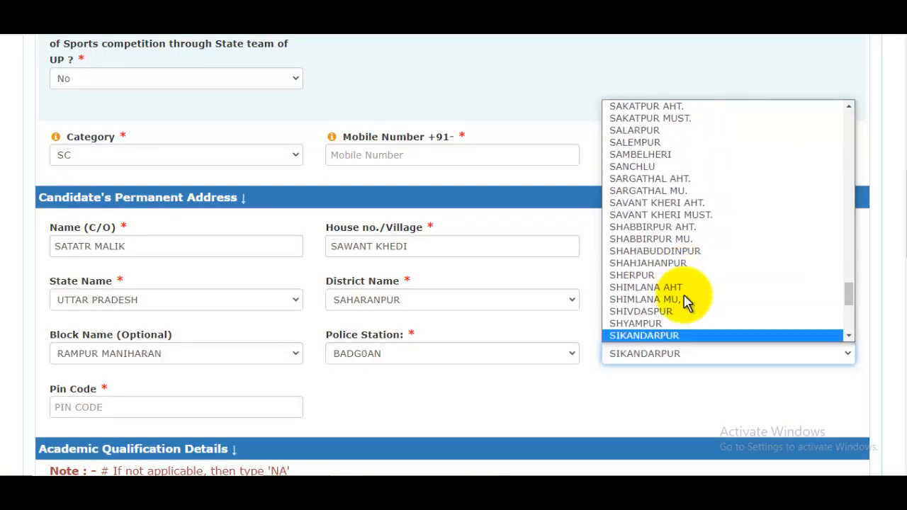
scroll(686, 304, up, 3)
click(628, 300)
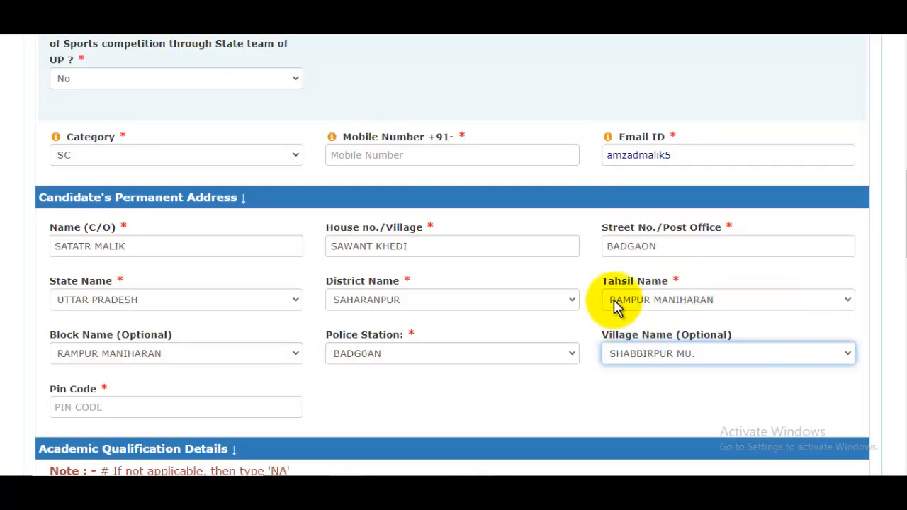
scroll(469, 306, down, 2)
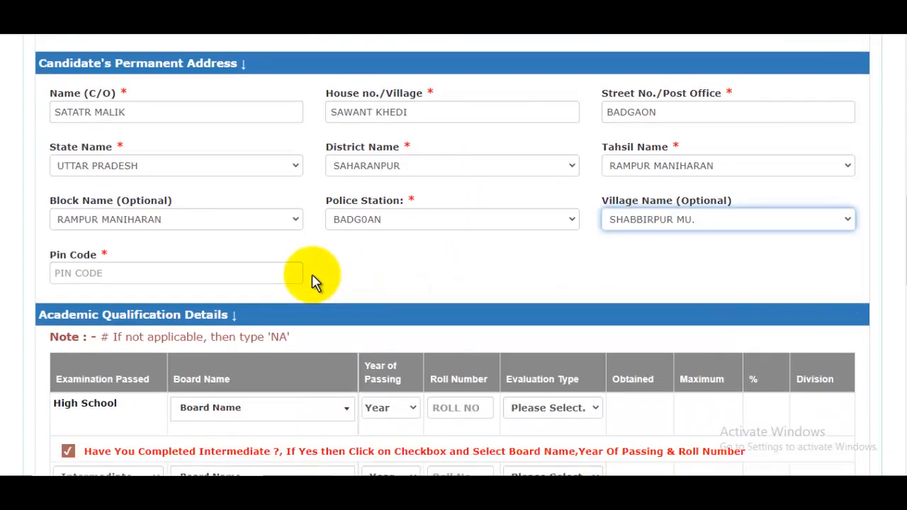
click(128, 272)
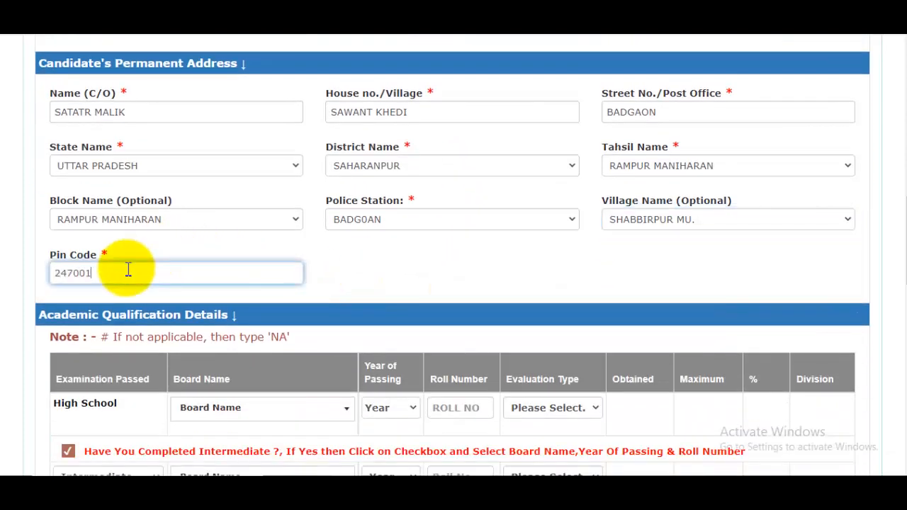
Step: Choose the Uttar Pradesh board for the High School qualification and set its year of passing to 1997
scroll(173, 269, down, 2)
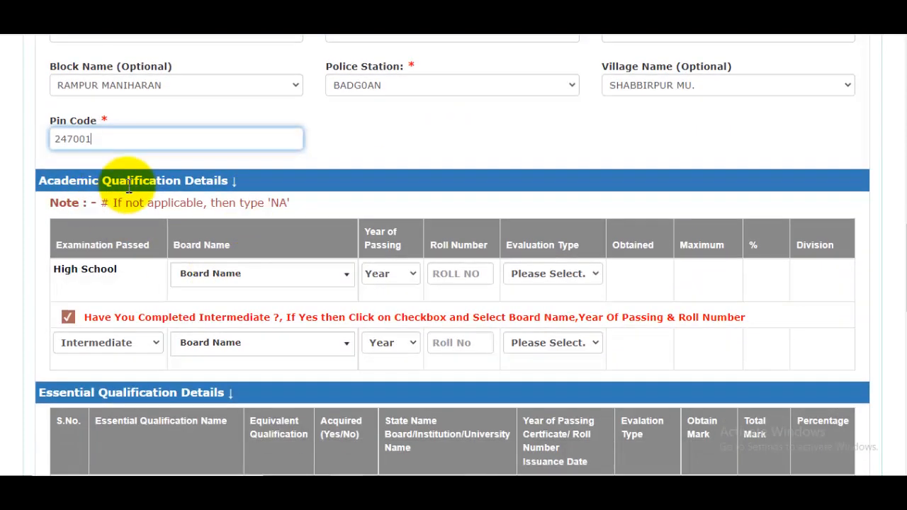
scroll(287, 205, down, 1)
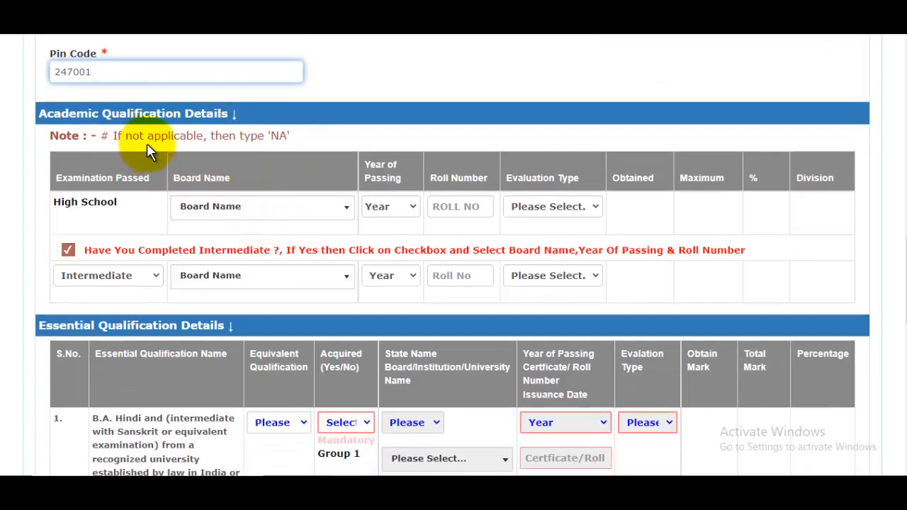
drag(168, 137, 292, 138)
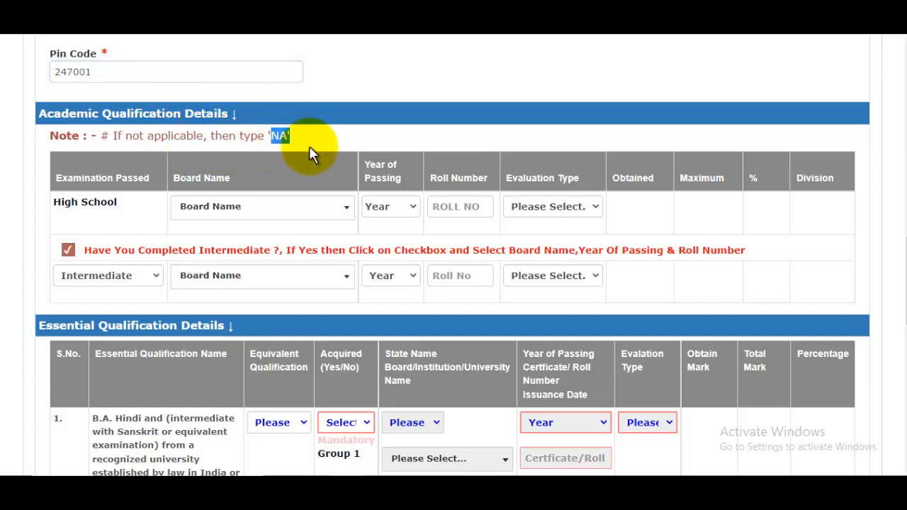
click(245, 213)
click(247, 306)
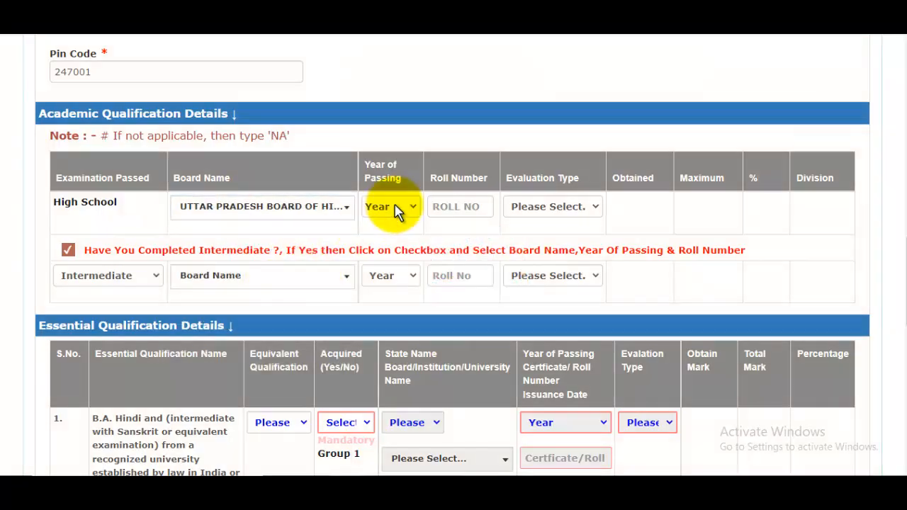
click(395, 207)
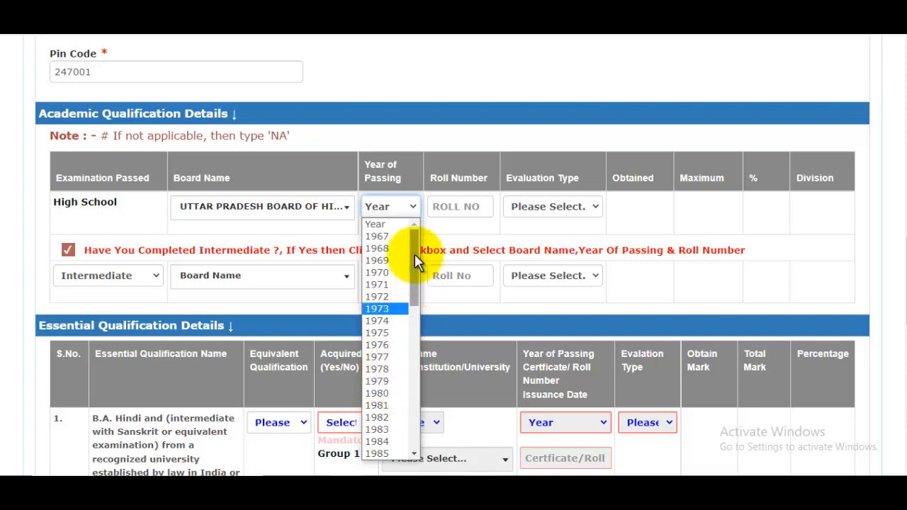
drag(415, 254, 415, 328)
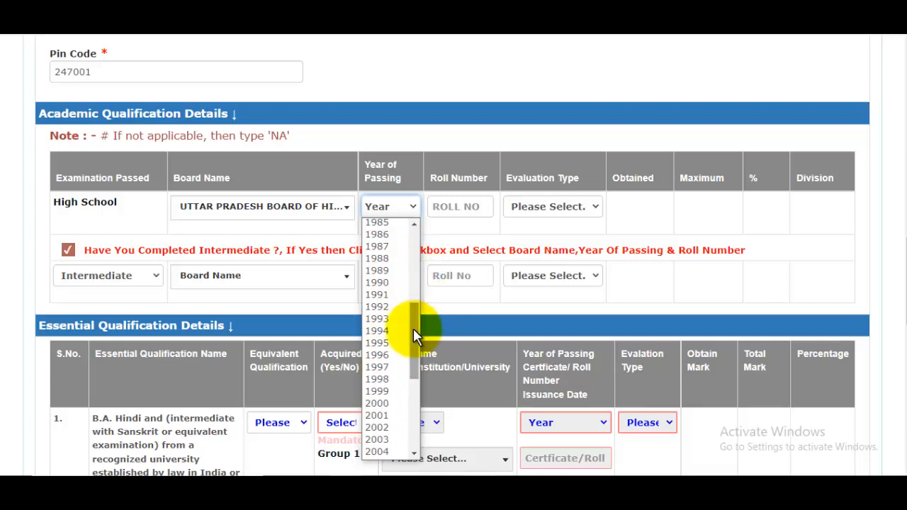
click(389, 369)
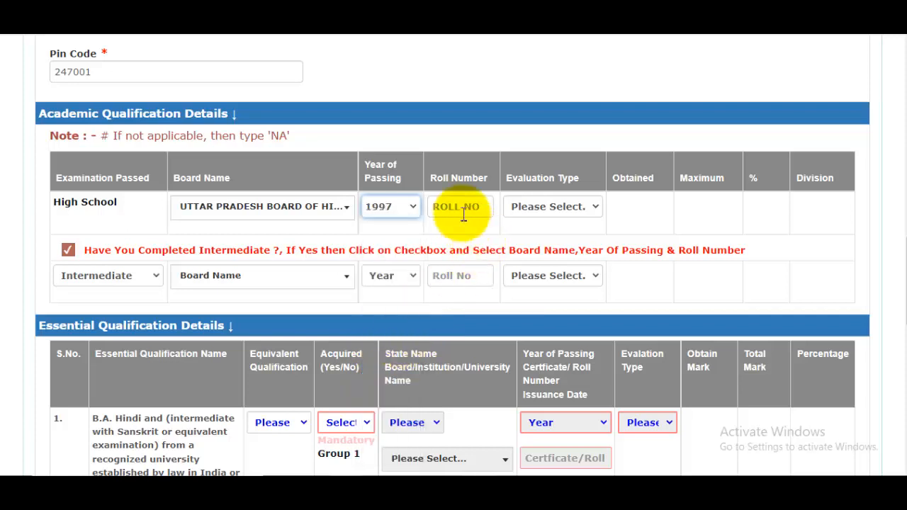
Step: Enter the candidate's High School roll number and set the evaluation type to MARKS
click(464, 211)
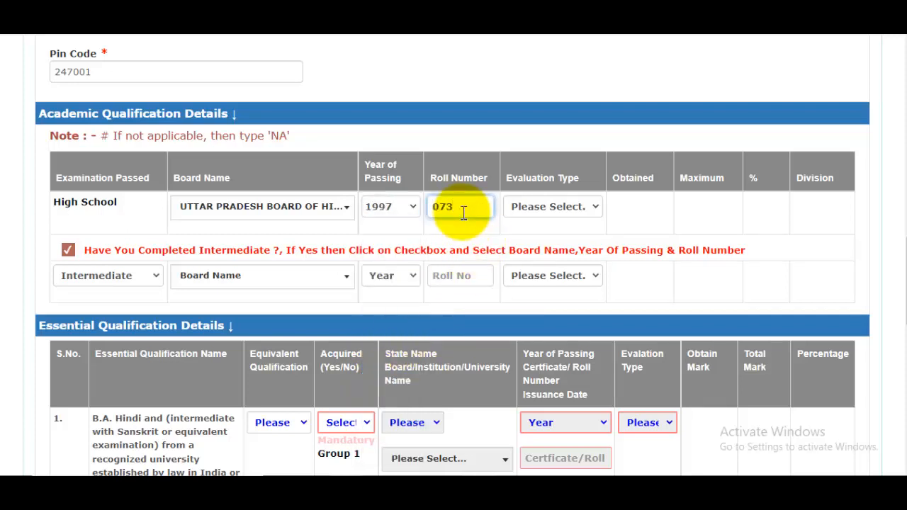
click(560, 213)
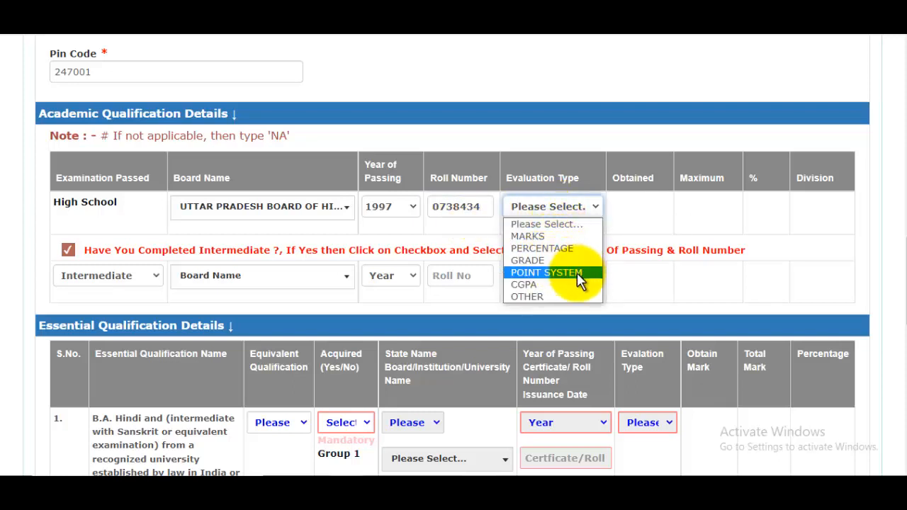
click(548, 239)
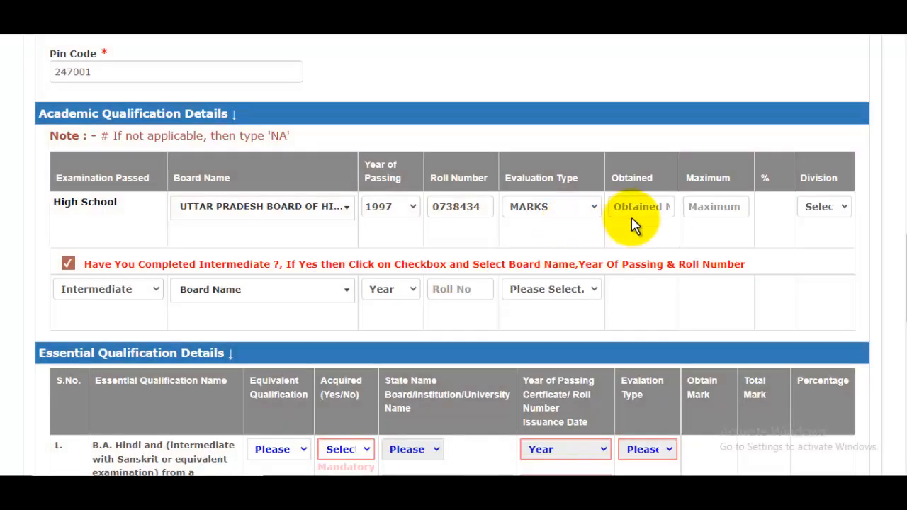
Step: Enter 580 obtained out of 600 maximum marks for High School and set the division to First
click(642, 213)
text(5)
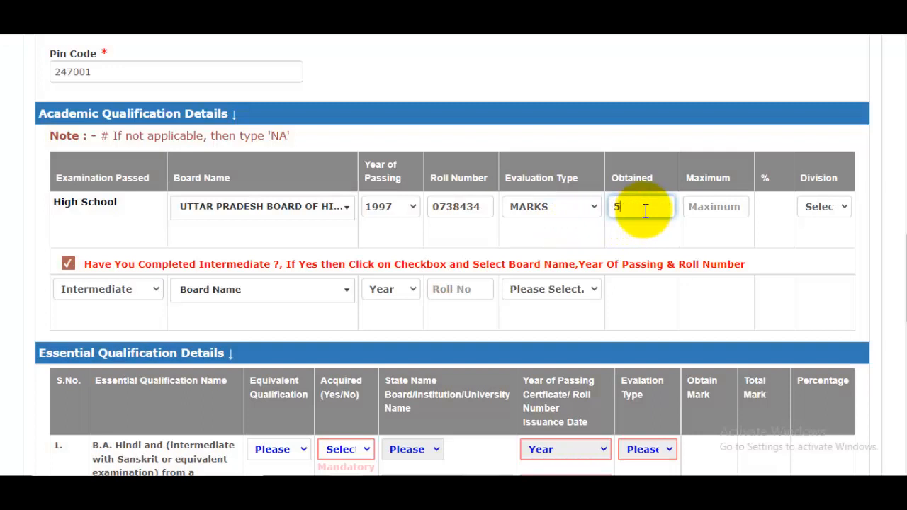
text(80)
click(717, 204)
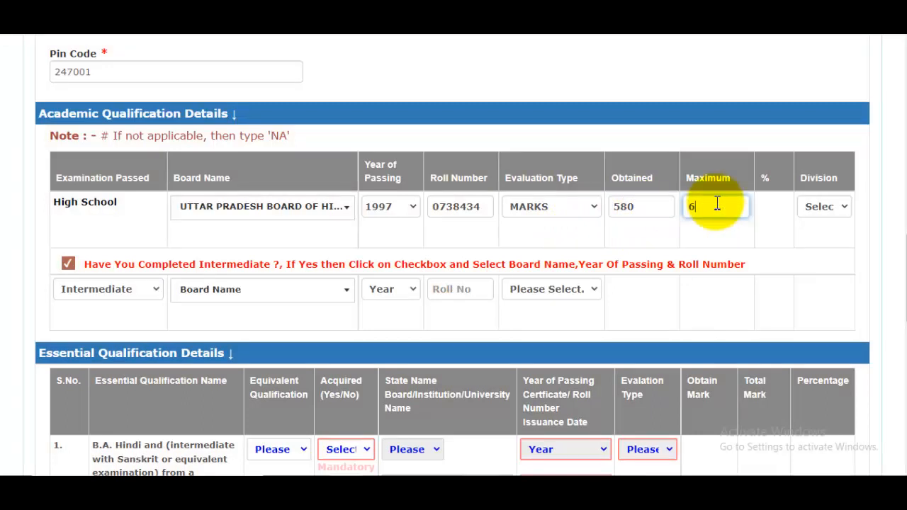
click(821, 213)
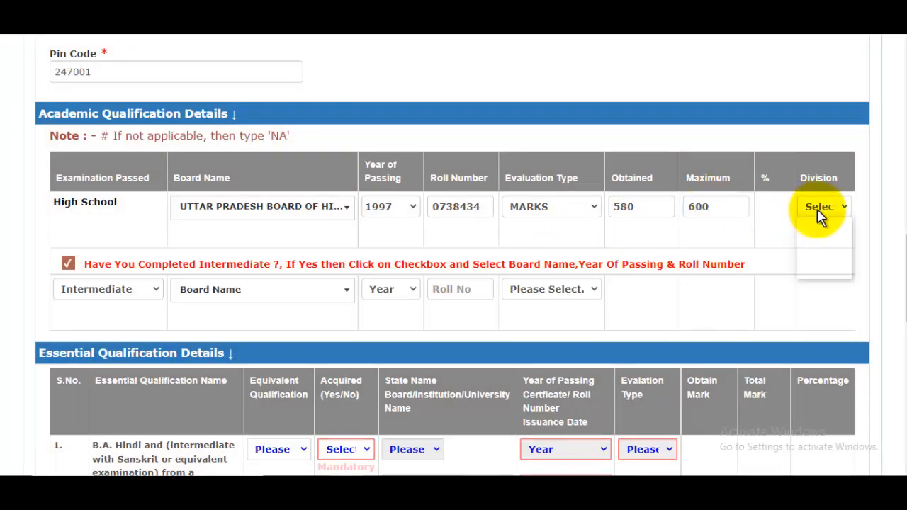
click(820, 237)
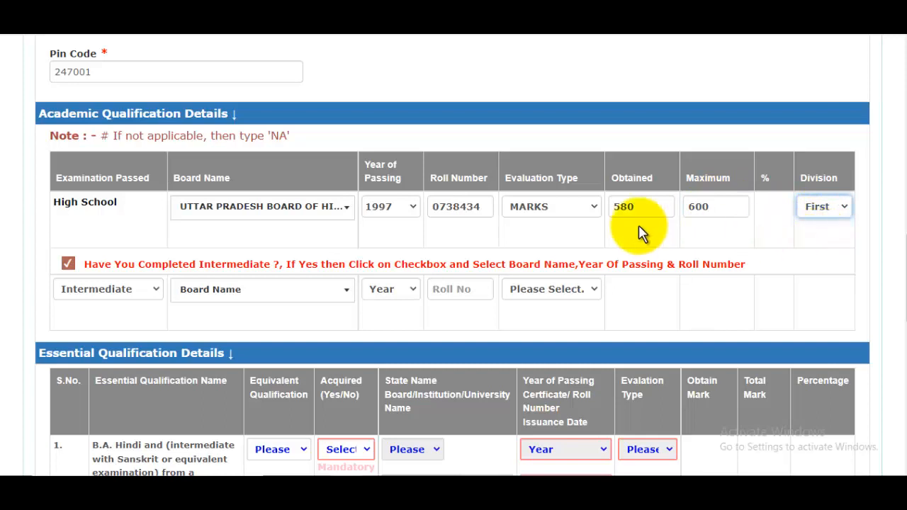
click(576, 213)
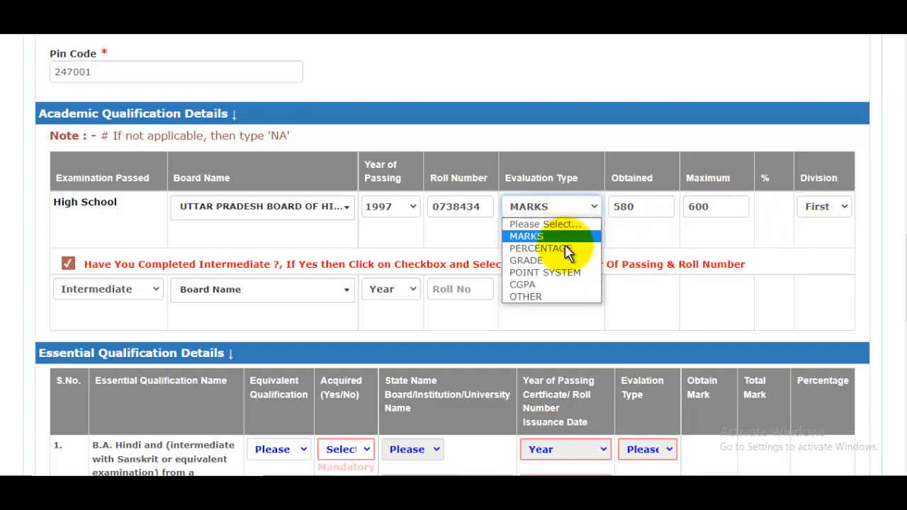
click(810, 259)
Step: Keep Intermediate as the second examination and choose the Uttar Pradesh board for it
scroll(354, 209, down, 2)
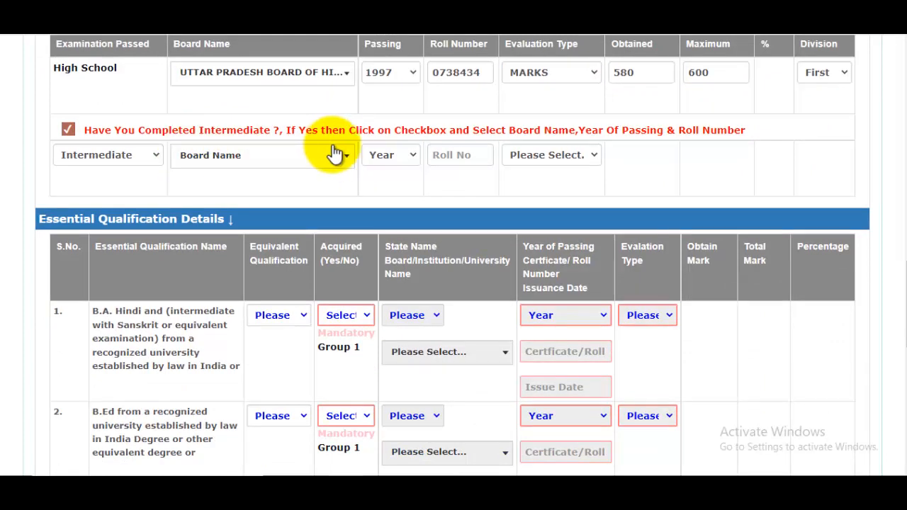
click(147, 157)
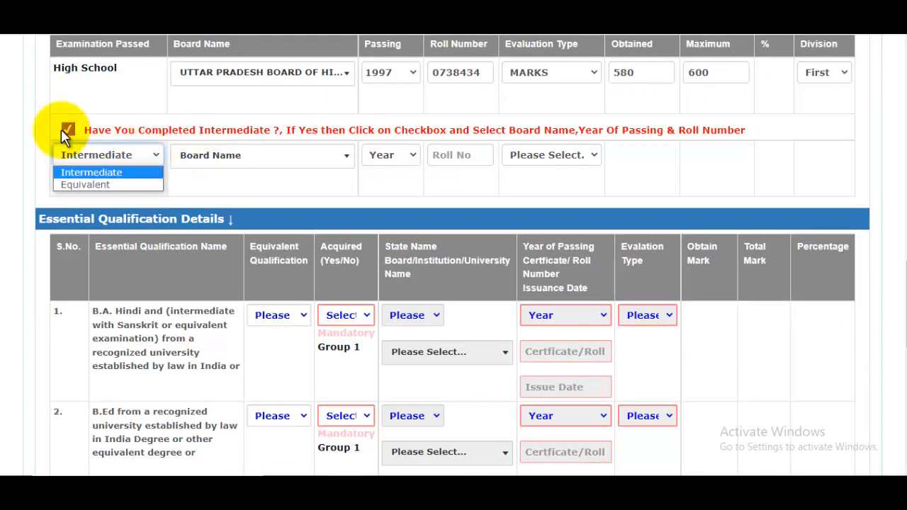
click(271, 203)
click(263, 168)
click(248, 230)
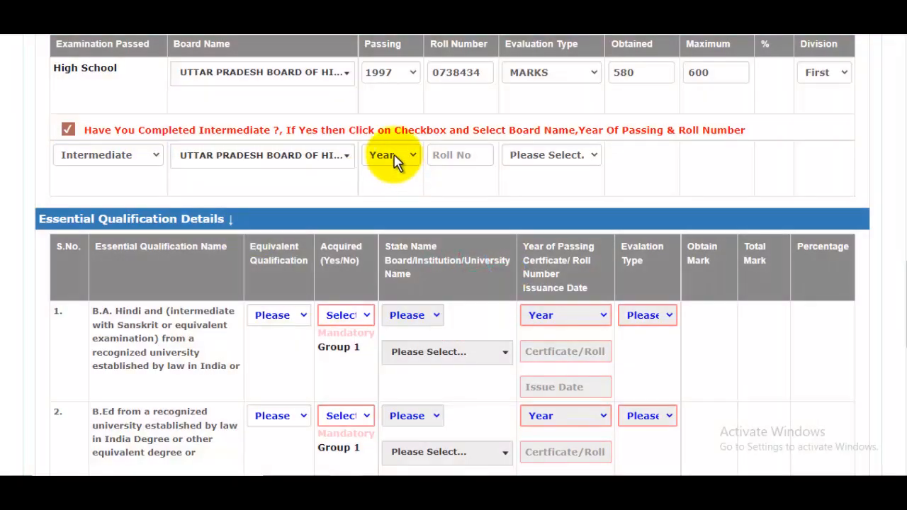
Step: Set the Intermediate year of passing to 1999 and enter the candidate's roll number
click(396, 162)
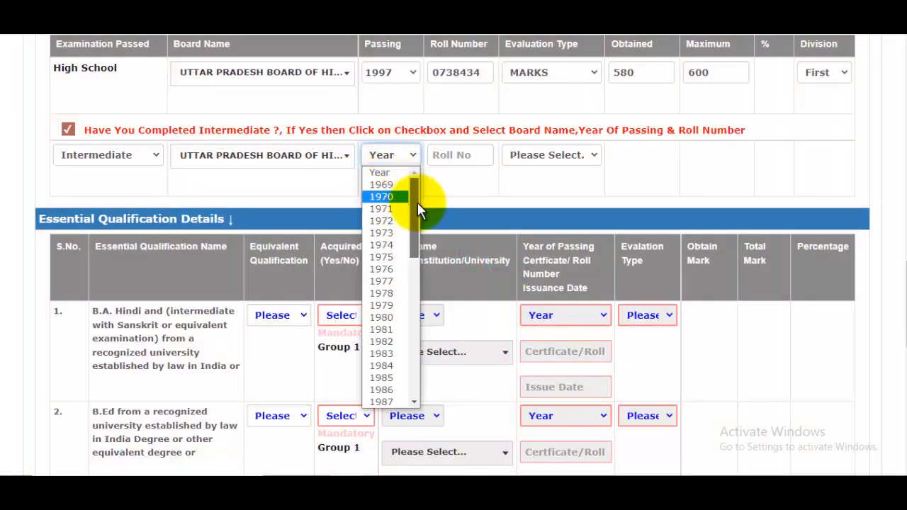
drag(418, 203, 418, 282)
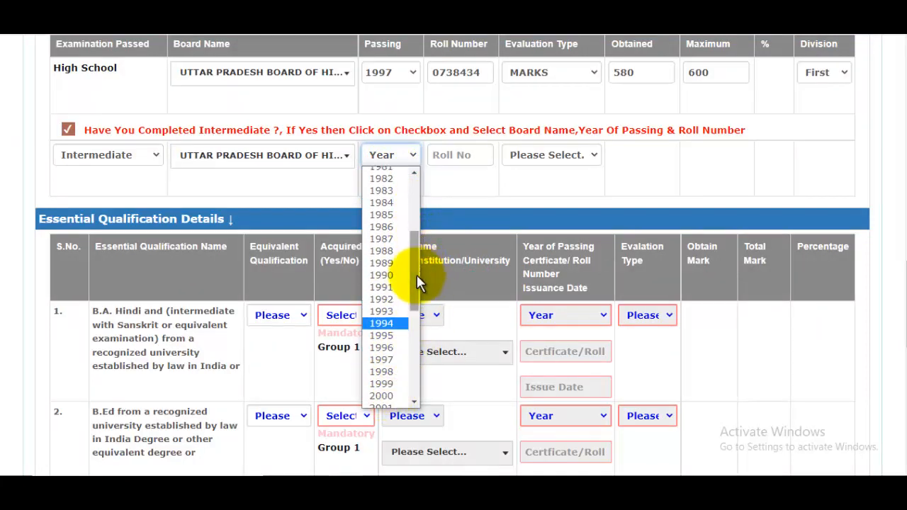
click(392, 383)
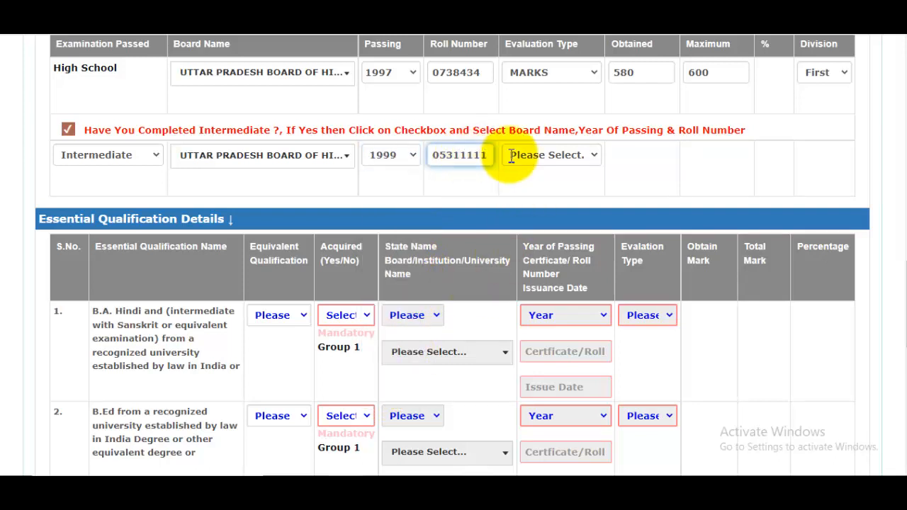
Step: Record the Intermediate result by MARKS, with 479 obtained out of 500 and First division
click(582, 156)
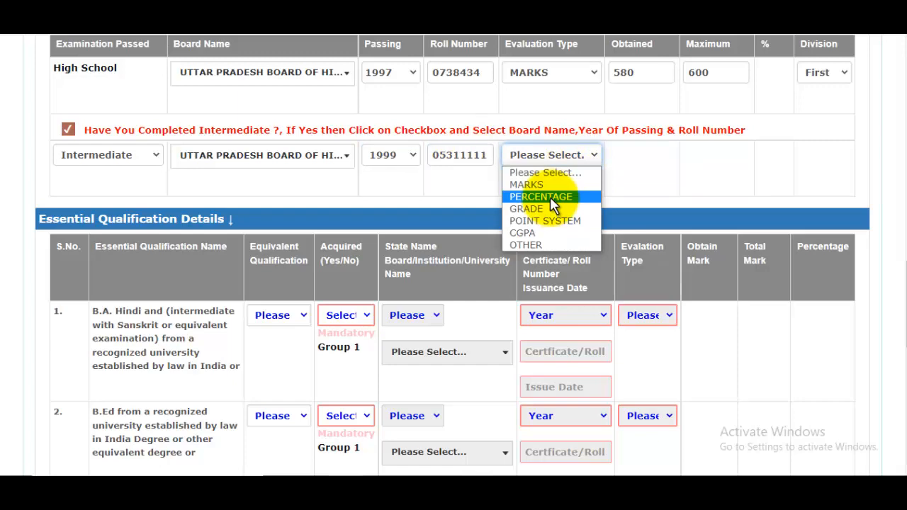
click(560, 184)
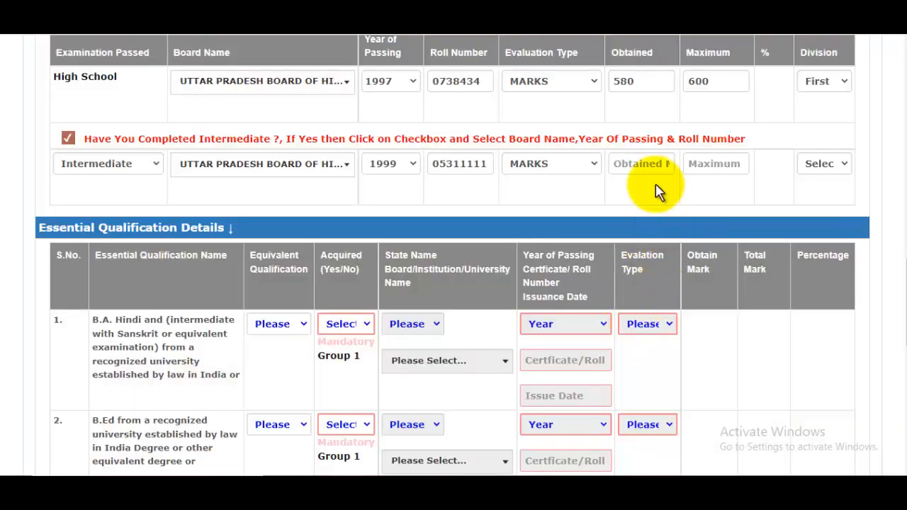
scroll(658, 192, up, 1)
click(647, 231)
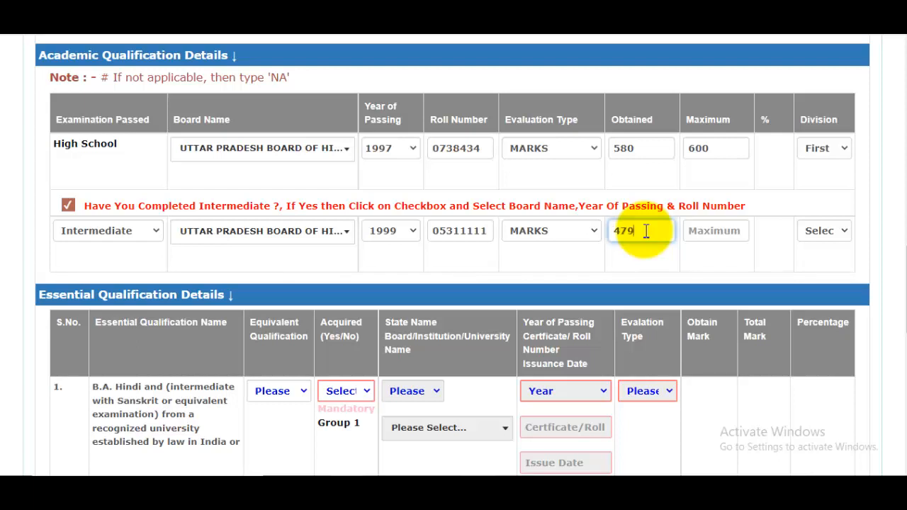
click(708, 231)
text(00)
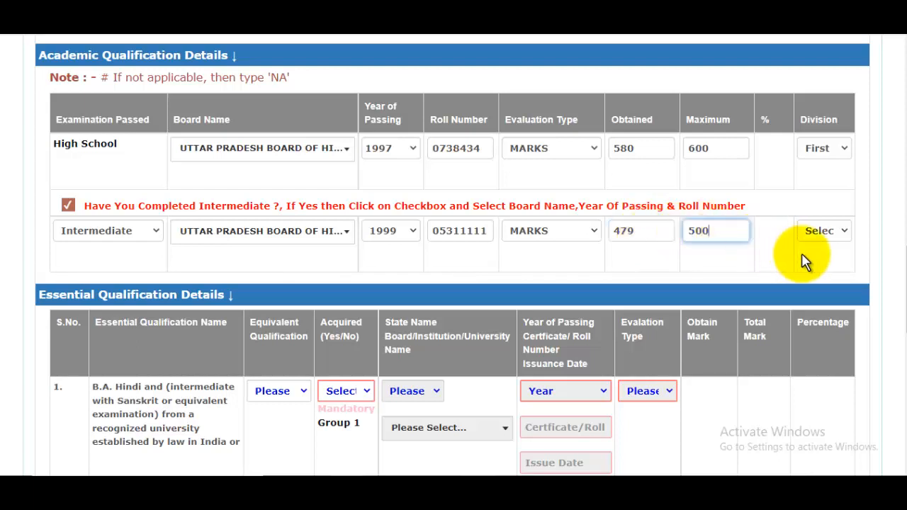
click(822, 231)
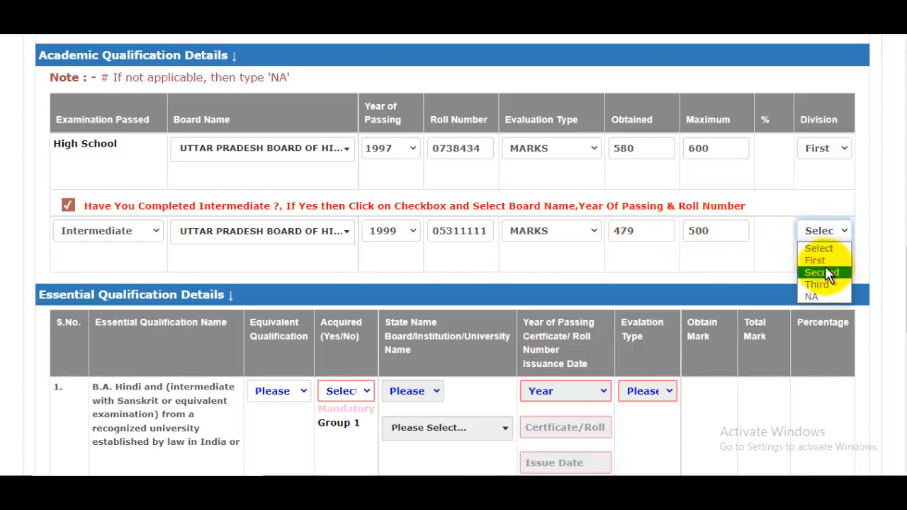
click(822, 261)
Step: Review the degree requirements listed in the Essential Qualification Details table
scroll(709, 235, down, 1)
scroll(709, 236, down, 2)
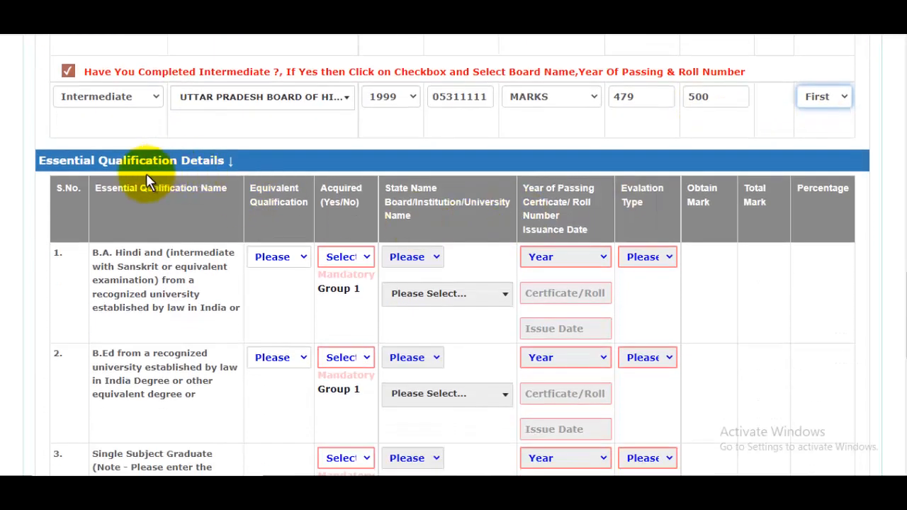
scroll(202, 234, down, 2)
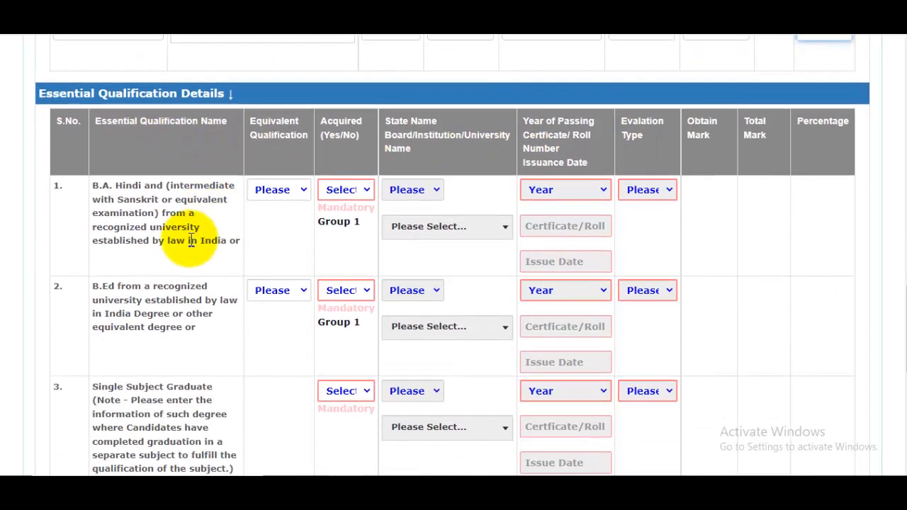
scroll(191, 245, down, 4)
scroll(190, 244, up, 3)
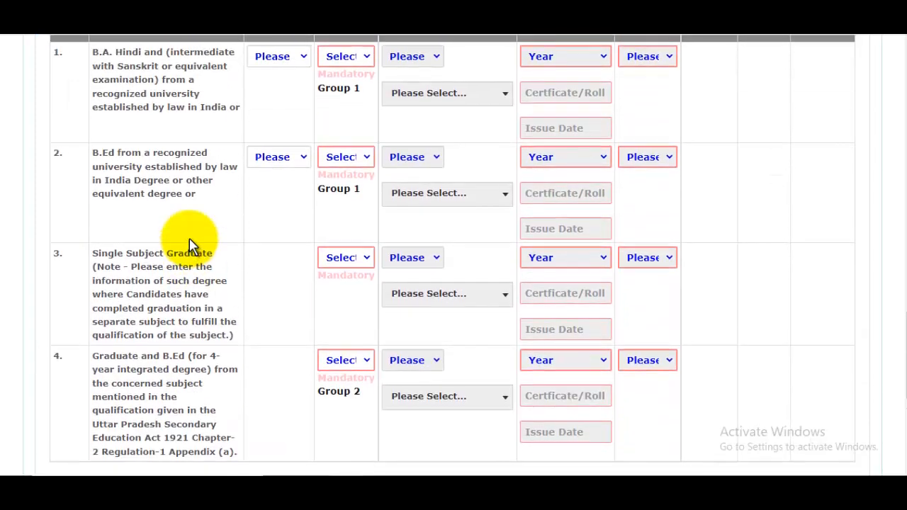
Step: For the B.A. Hindi row, choose Equivalent Qualification and select the B.A. with Hindi and Sanskrit Subject option
scroll(190, 238, up, 3)
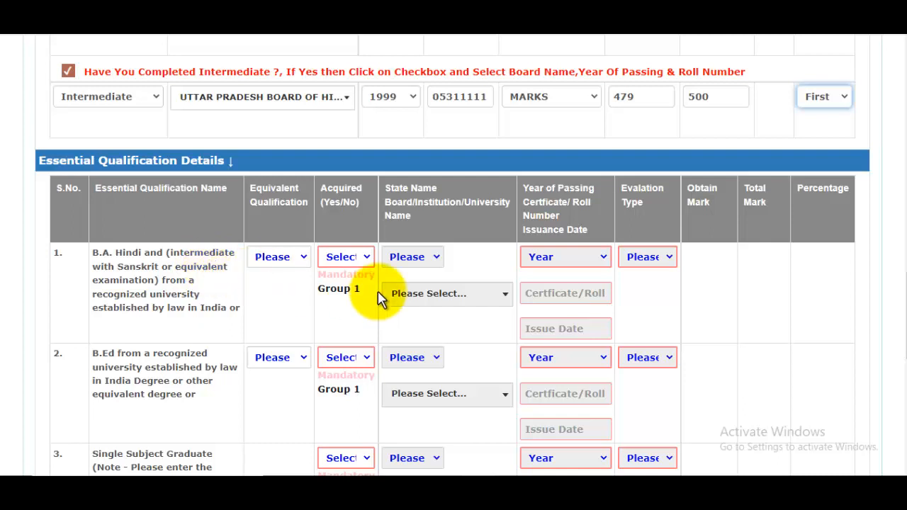
click(296, 261)
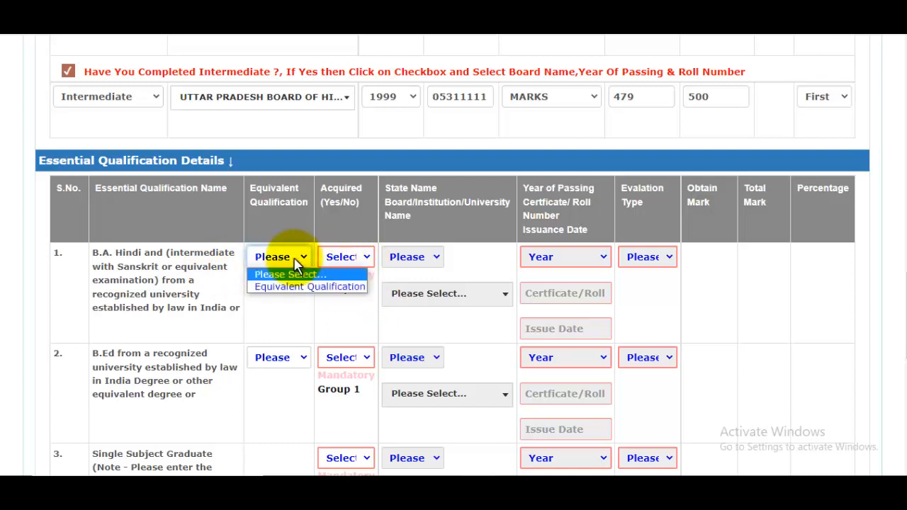
click(303, 286)
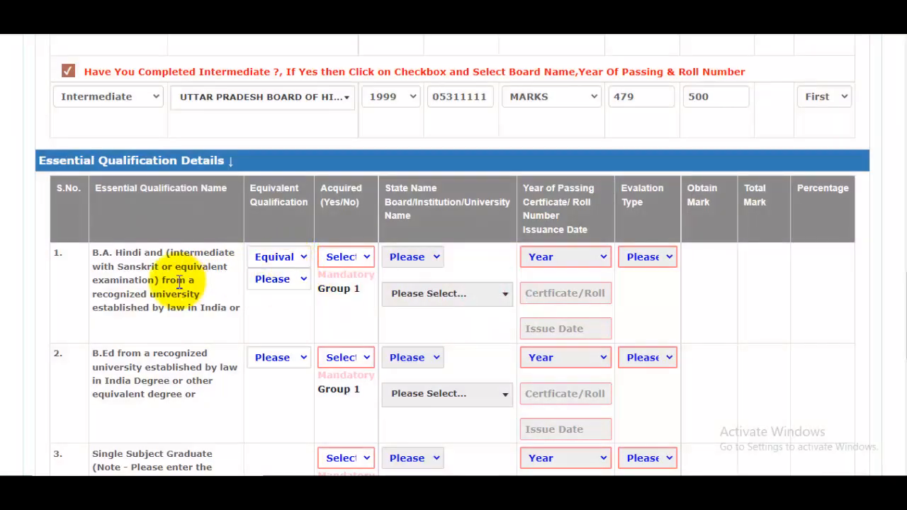
click(279, 284)
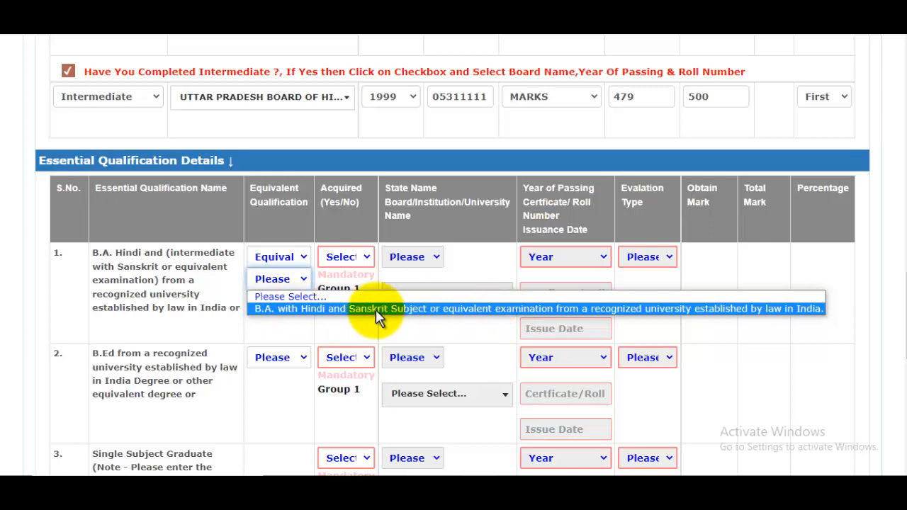
click(283, 259)
click(283, 261)
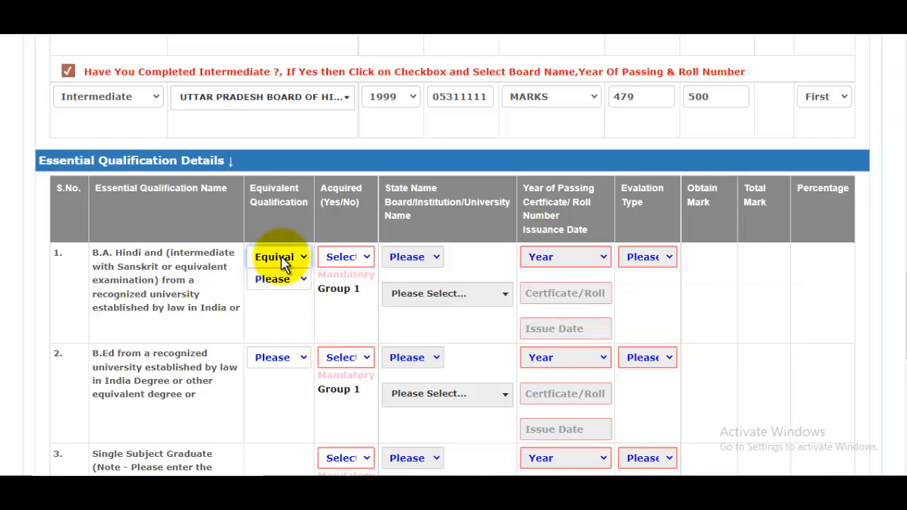
click(283, 261)
click(293, 290)
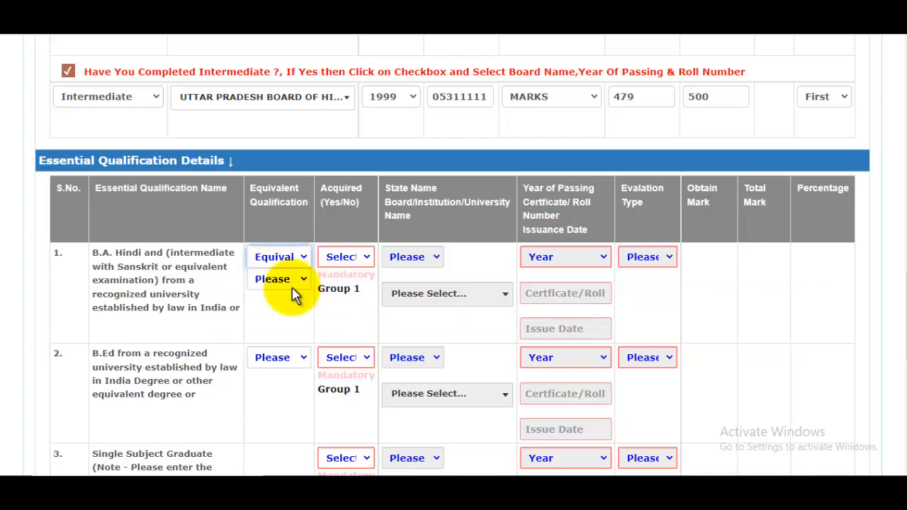
click(283, 279)
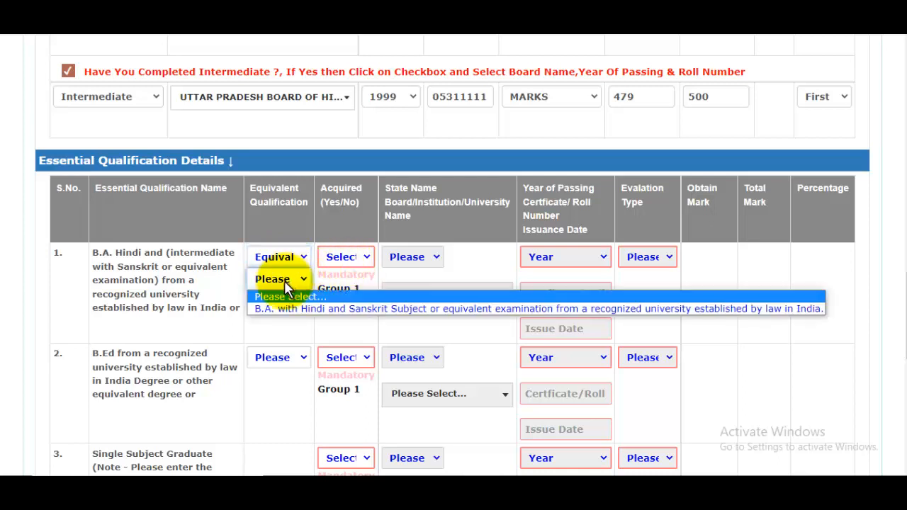
click(294, 309)
Step: Mark the B.A. qualification as acquired with Yes and choose उत्तर प्रदेश as its state
click(352, 259)
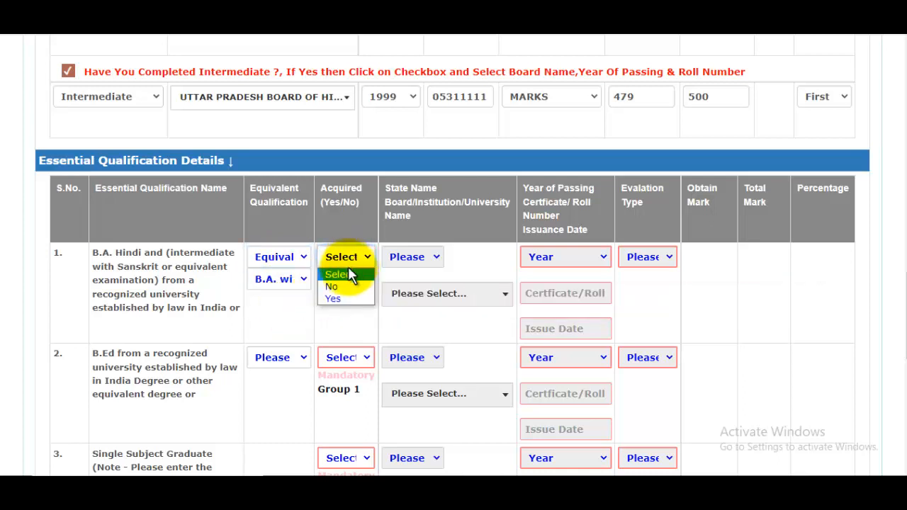
click(344, 297)
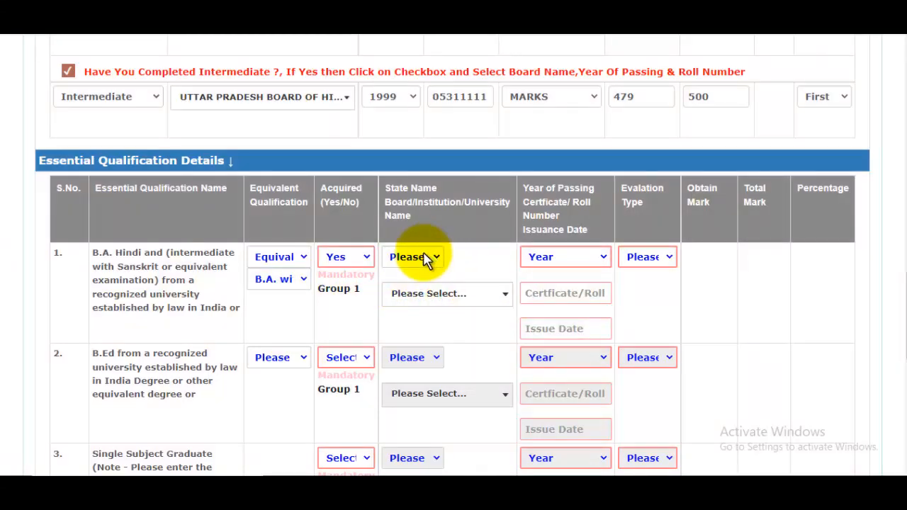
click(425, 266)
scroll(425, 199, down, 5)
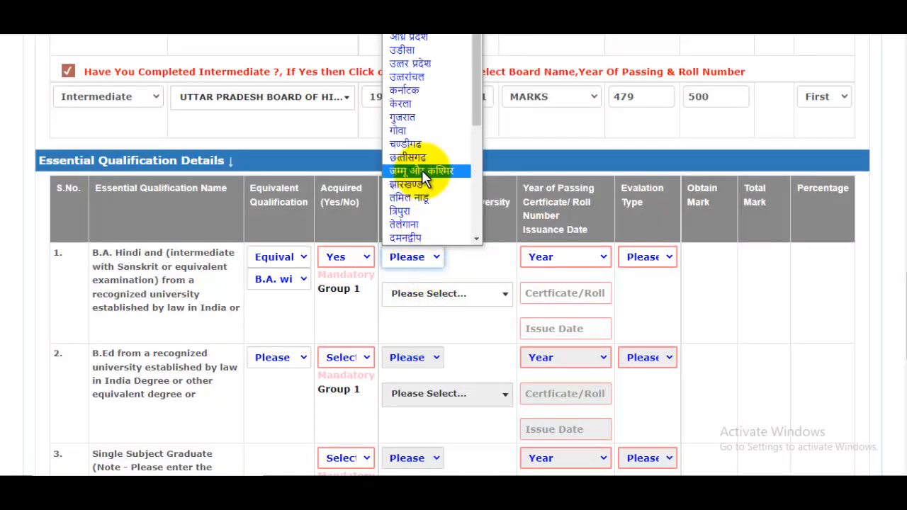
drag(470, 162, 500, 60)
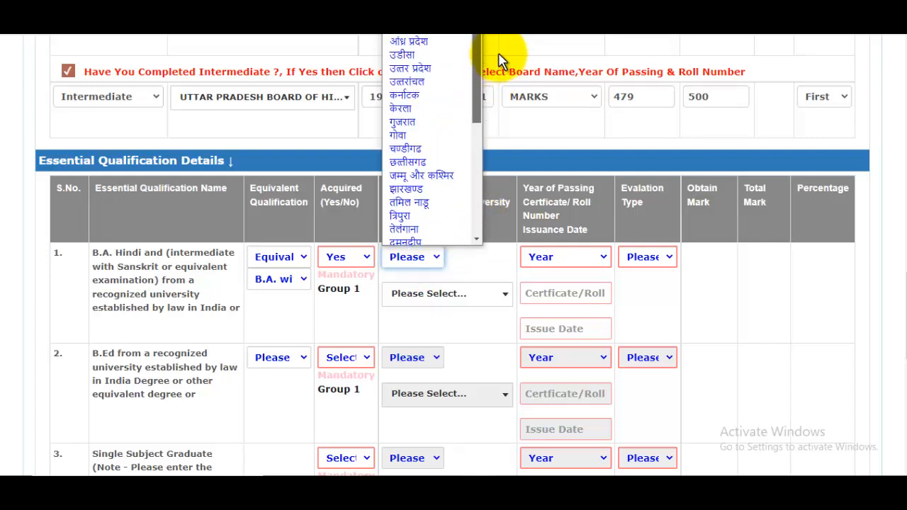
click(415, 68)
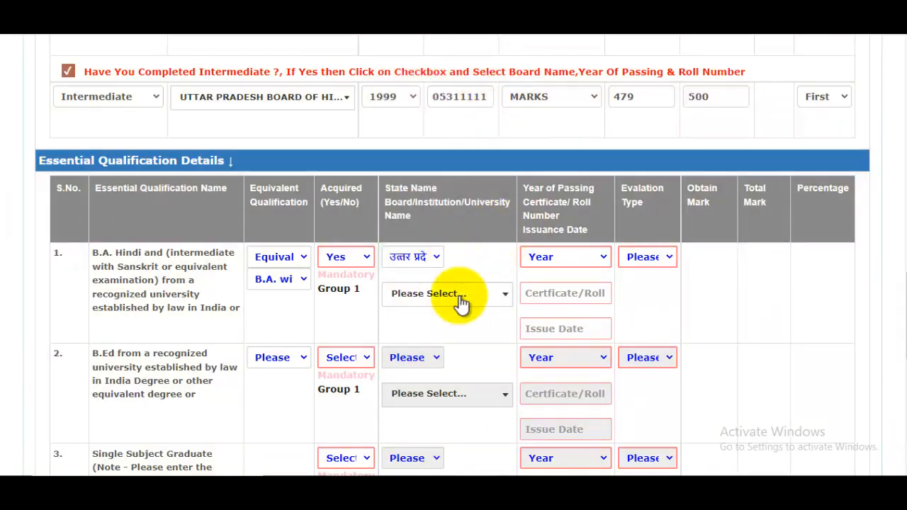
Step: Choose Aligarh Muslim University, Aligarh as the university for the B.A. qualification
click(465, 302)
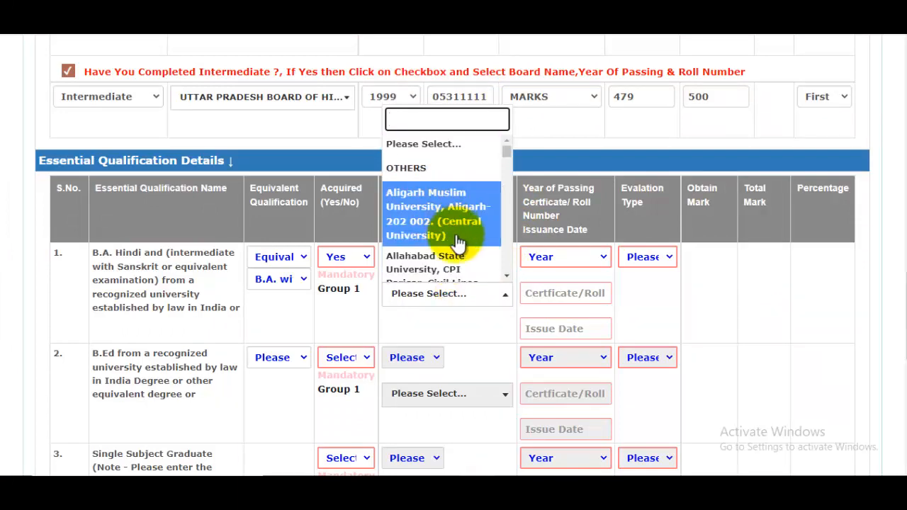
scroll(459, 228, down, 2)
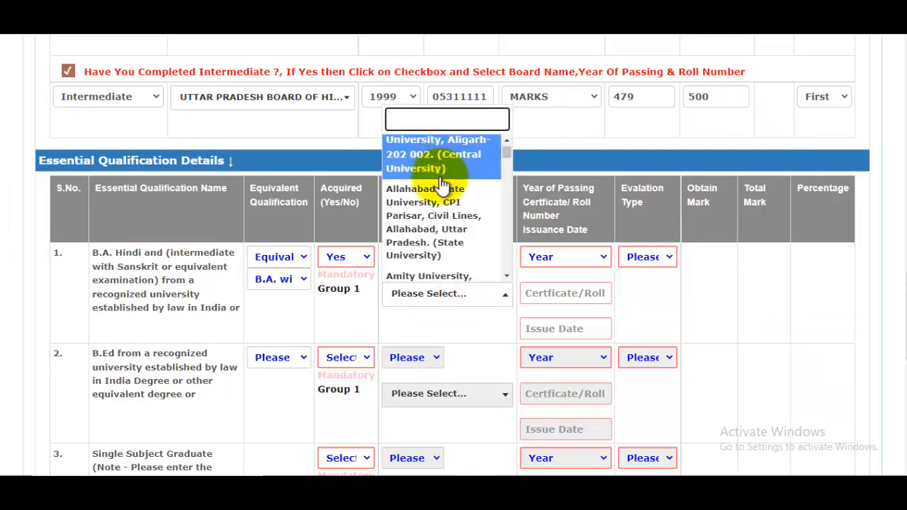
scroll(439, 213, down, 6)
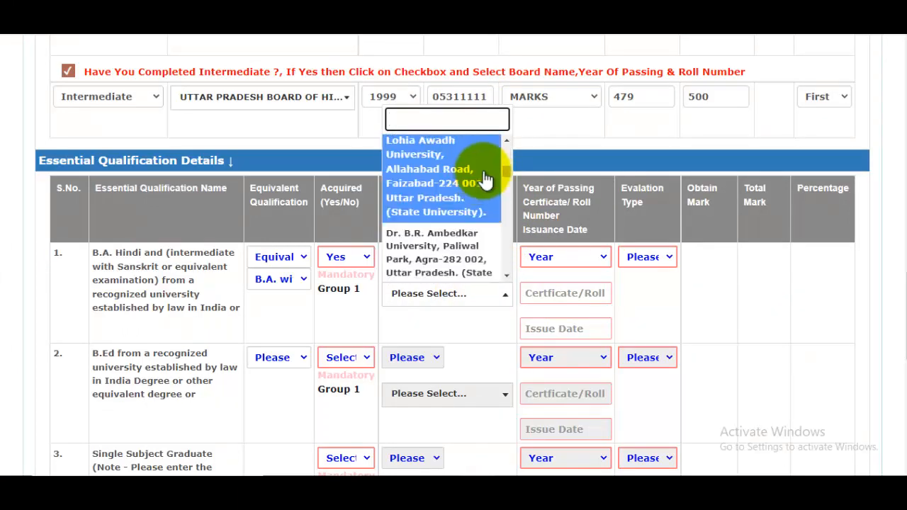
scroll(502, 252, down, 8)
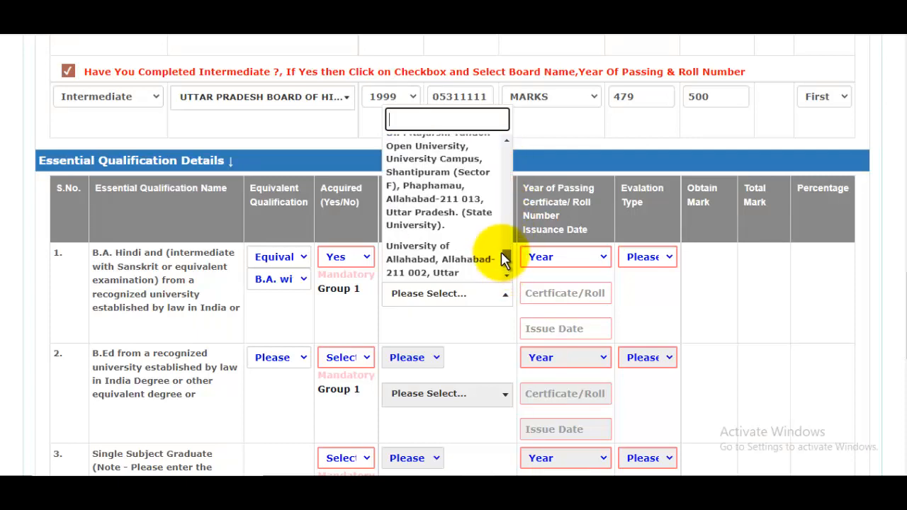
drag(504, 221, 502, 139)
click(438, 207)
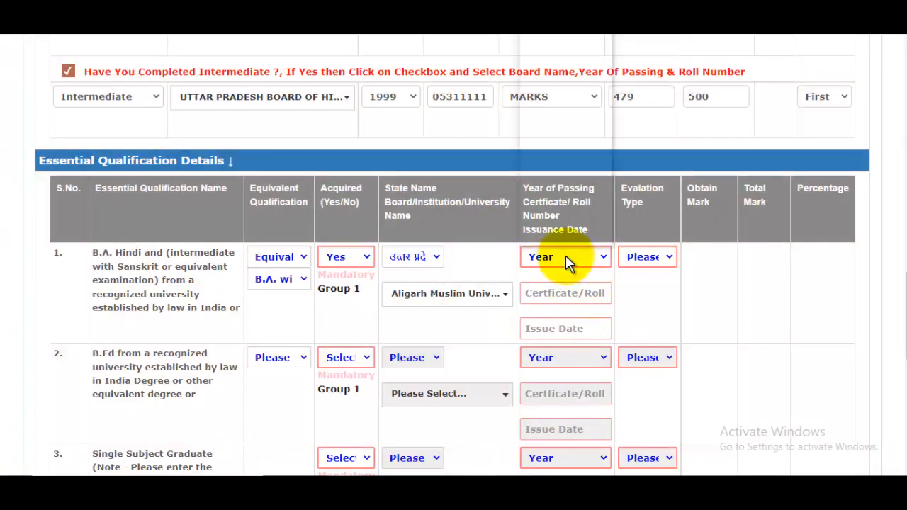
Step: Set the B.A. year of passing to 2002 and enter the candidate's certificate/roll number
click(571, 261)
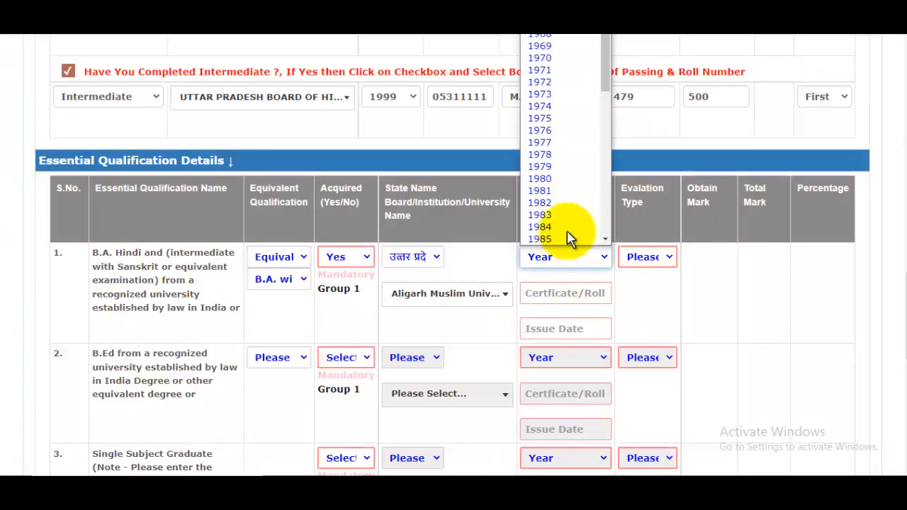
drag(608, 75, 618, 150)
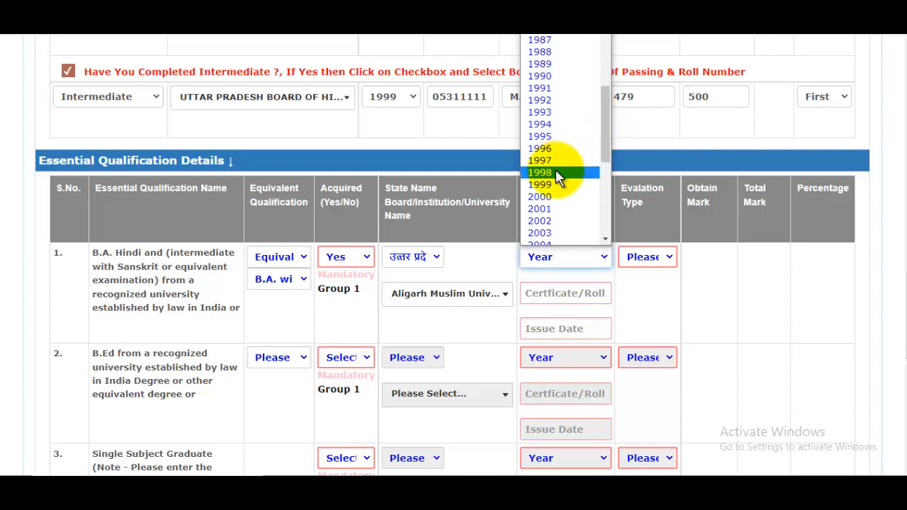
click(557, 221)
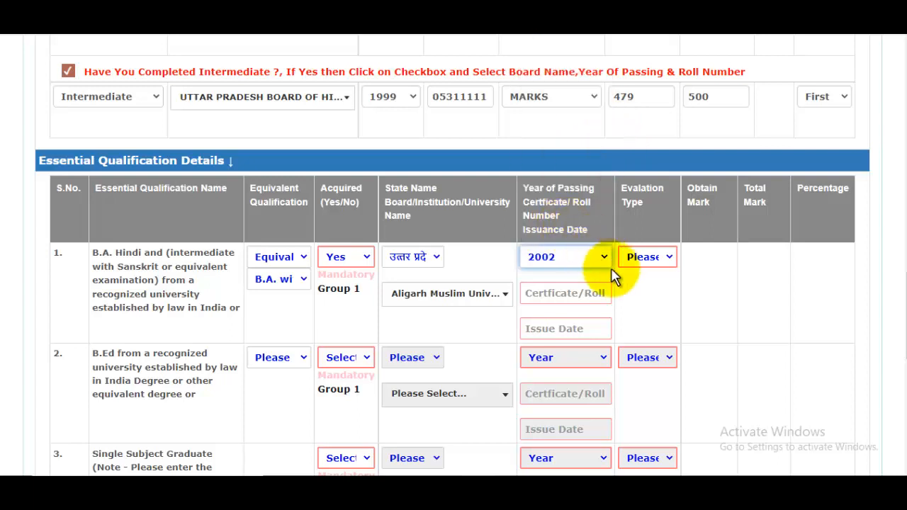
click(581, 295)
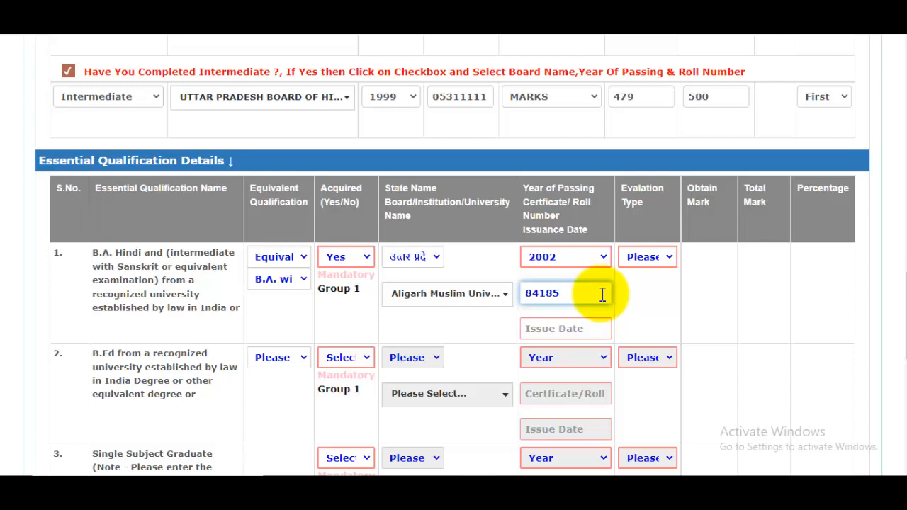
Step: Set the issue date of the B.A. certificate to 05/06/2002
click(584, 329)
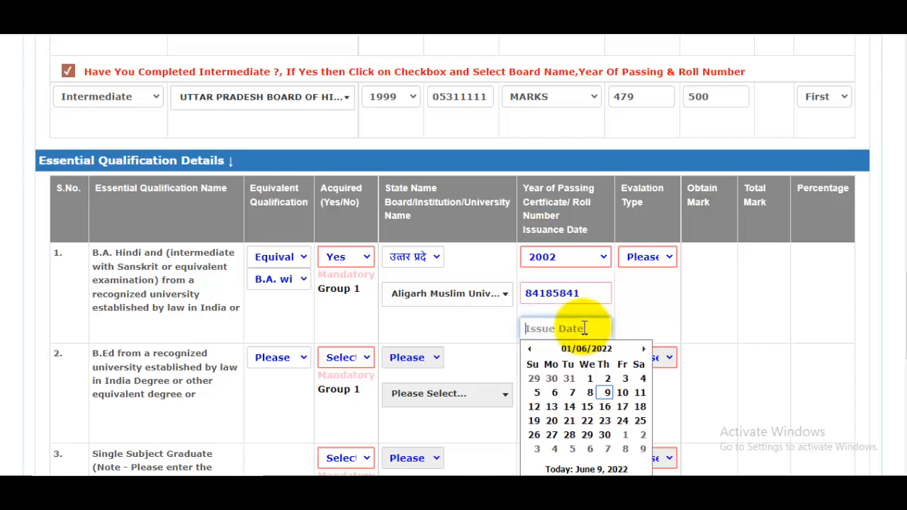
click(587, 351)
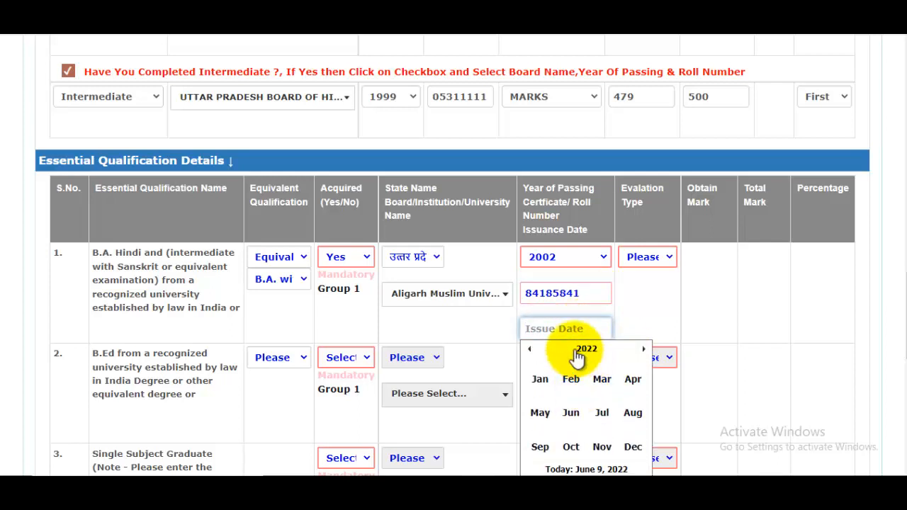
click(588, 349)
click(532, 349)
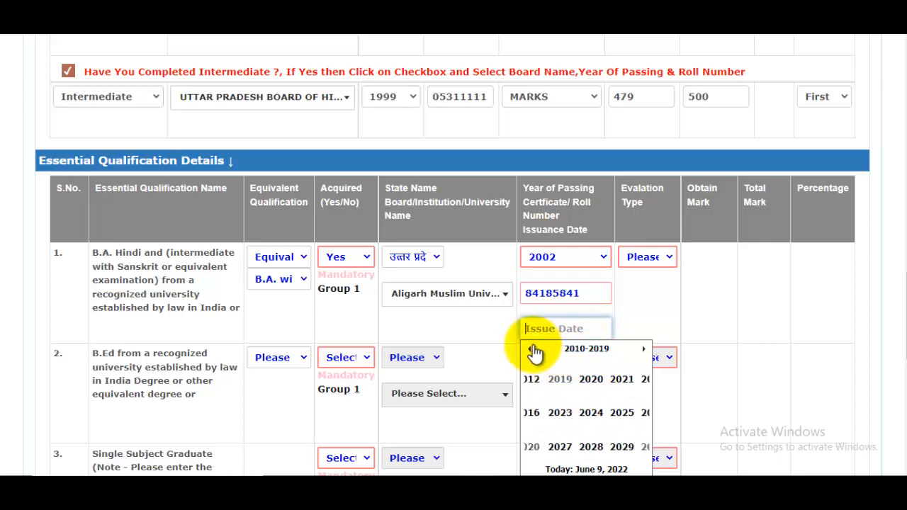
click(532, 349)
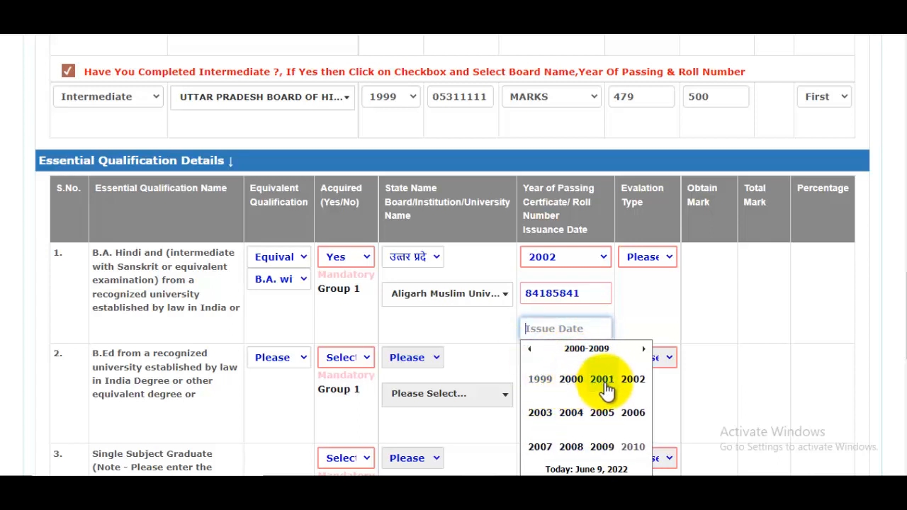
click(633, 383)
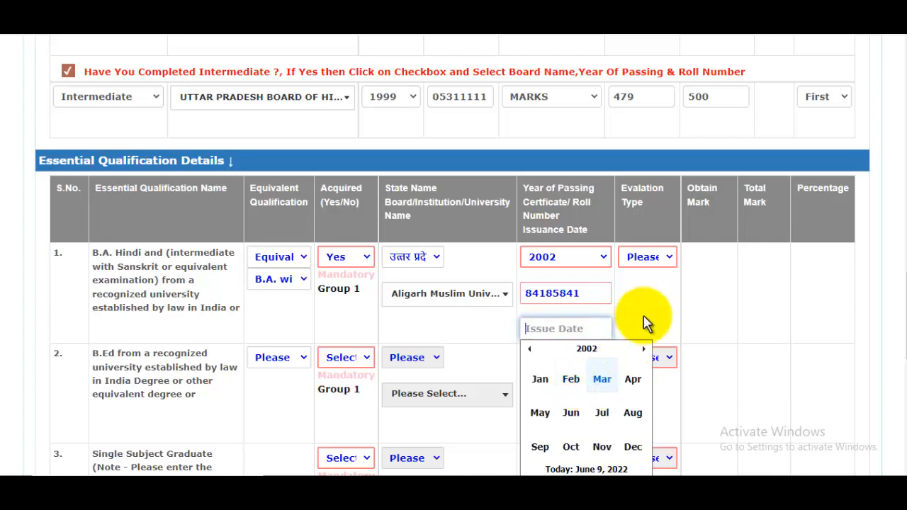
click(573, 414)
click(590, 413)
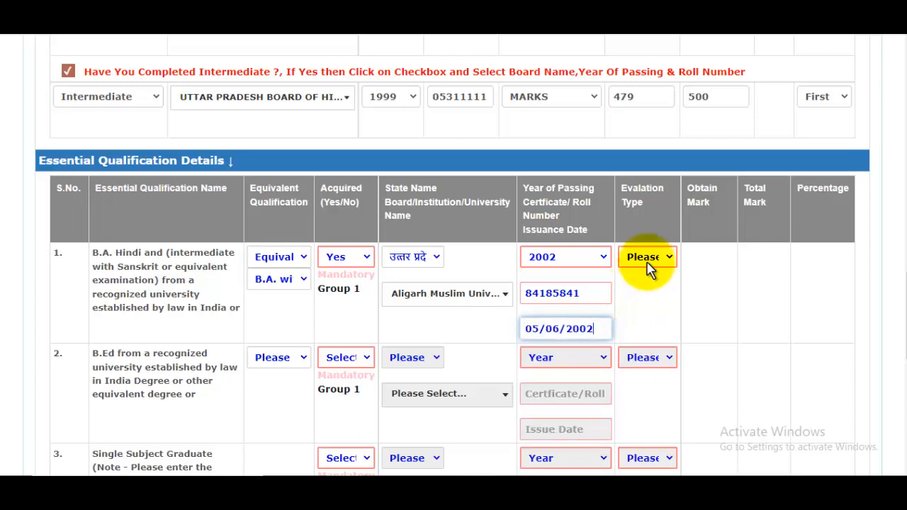
Step: Record the B.A. result with evaluation type MARKS, 580 obtained out of a total of 600
click(650, 257)
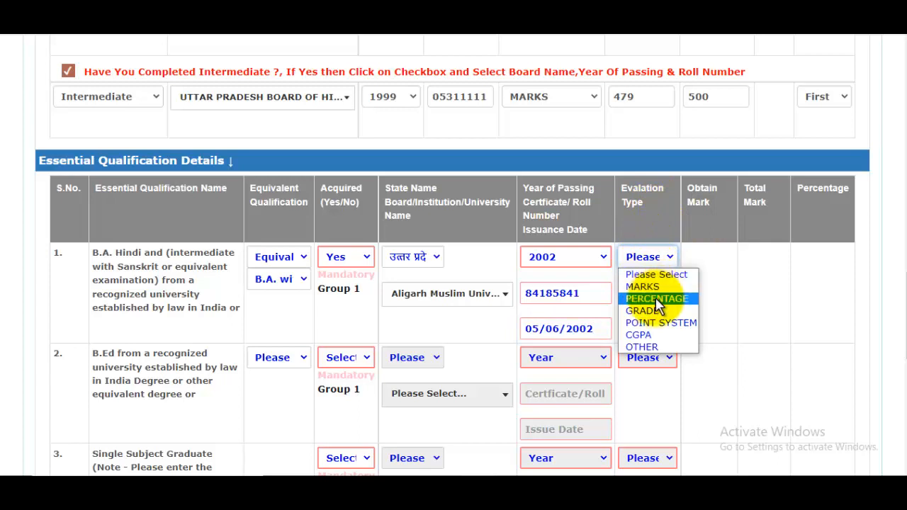
click(657, 299)
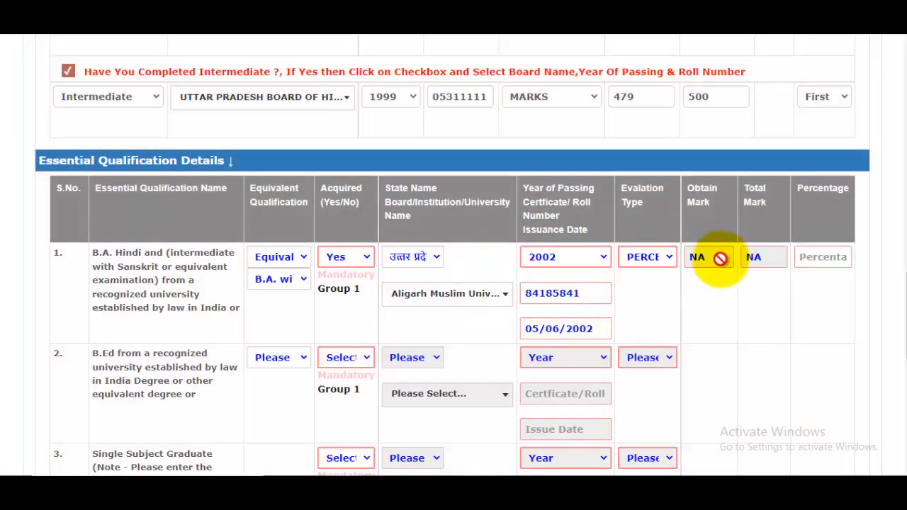
click(648, 261)
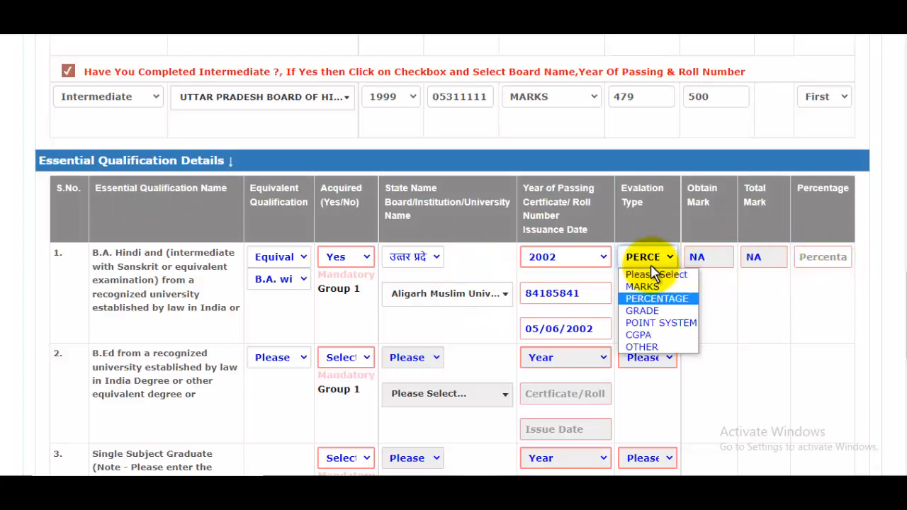
click(647, 286)
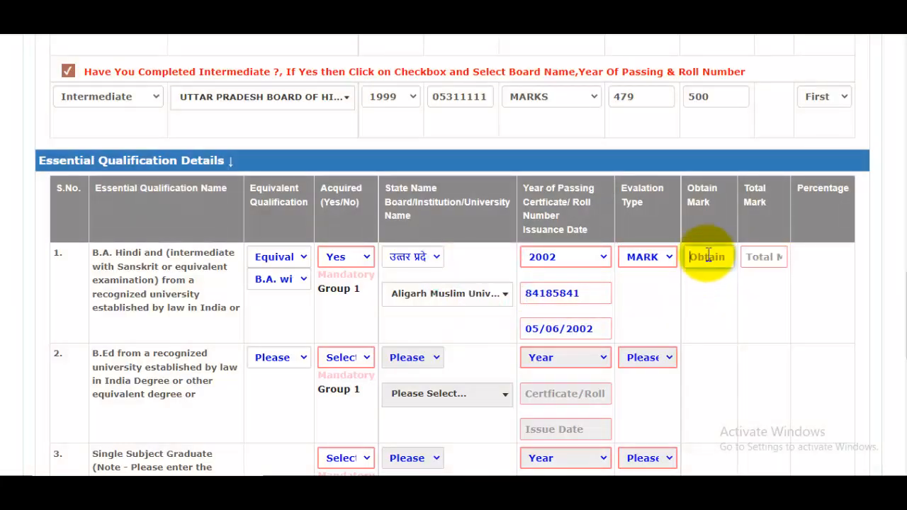
click(748, 257)
text(600)
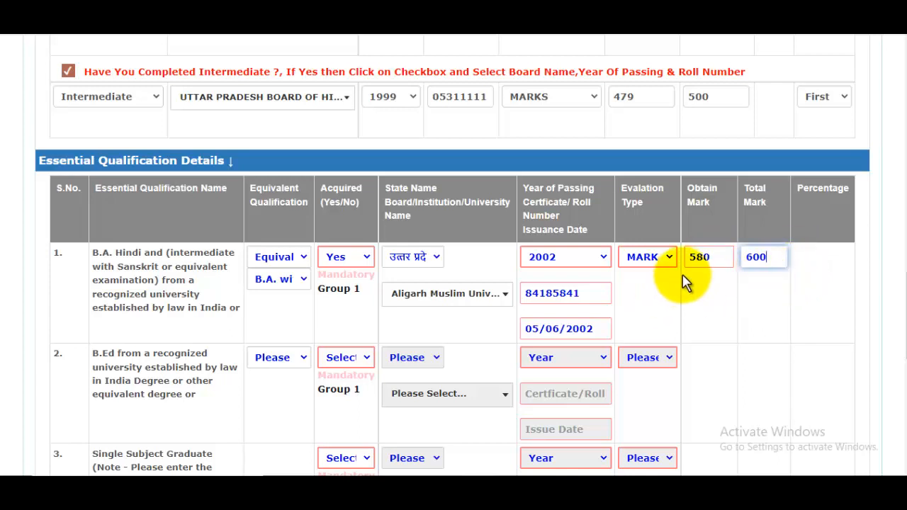
Step: Choose Equivalent Qualification for the B.Ed row of the essential qualifications
scroll(273, 293, down, 2)
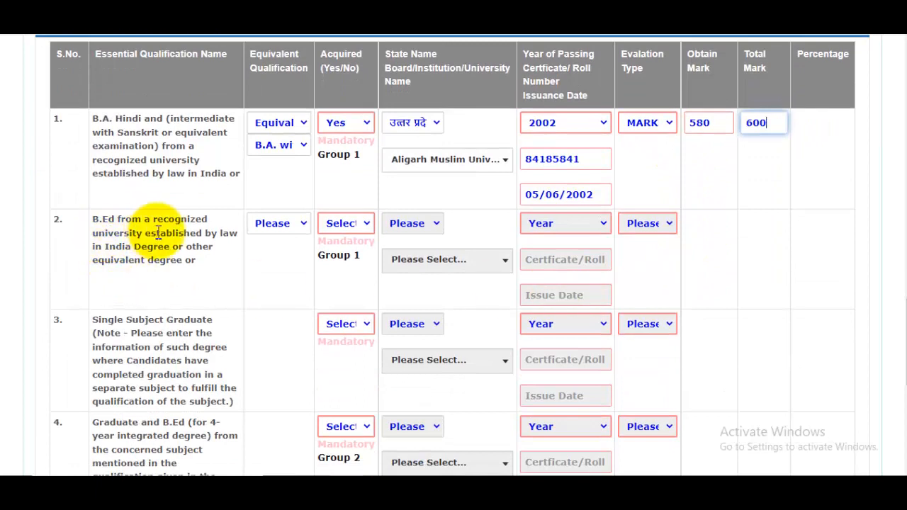
click(259, 226)
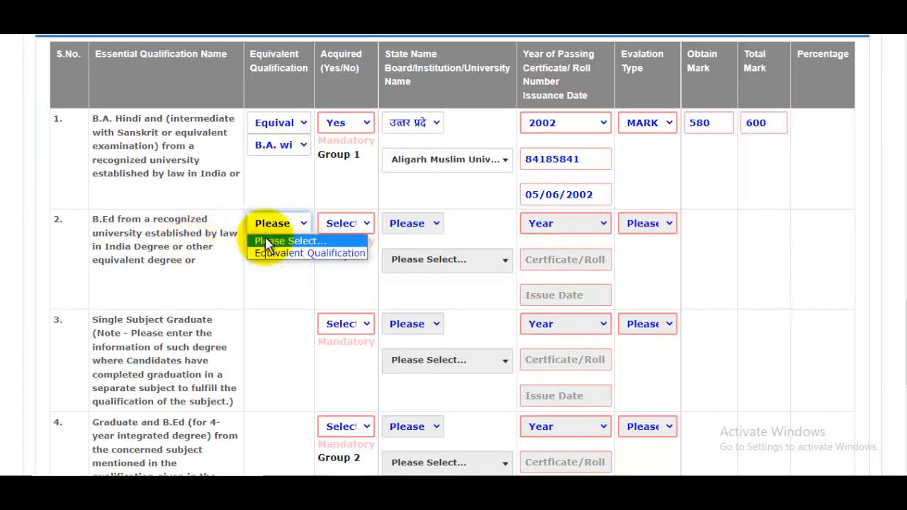
click(274, 253)
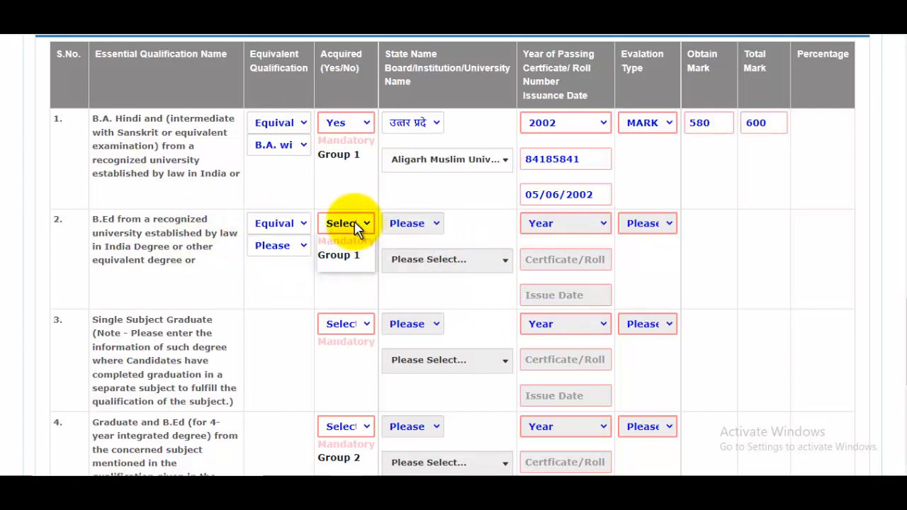
Step: Choose L.T. Degree/Diploma as the equivalent qualification for the B.Ed row and mark it as acquired with Yes
click(355, 225)
click(346, 238)
click(284, 246)
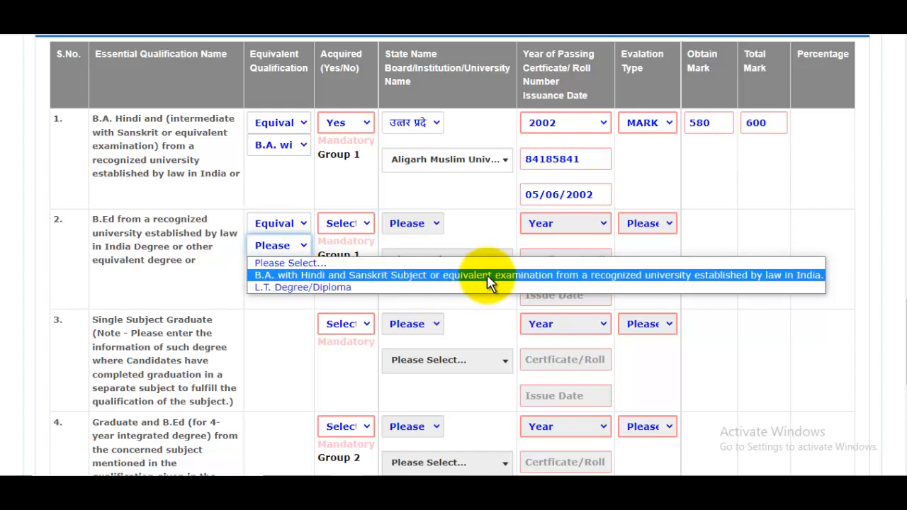
click(316, 287)
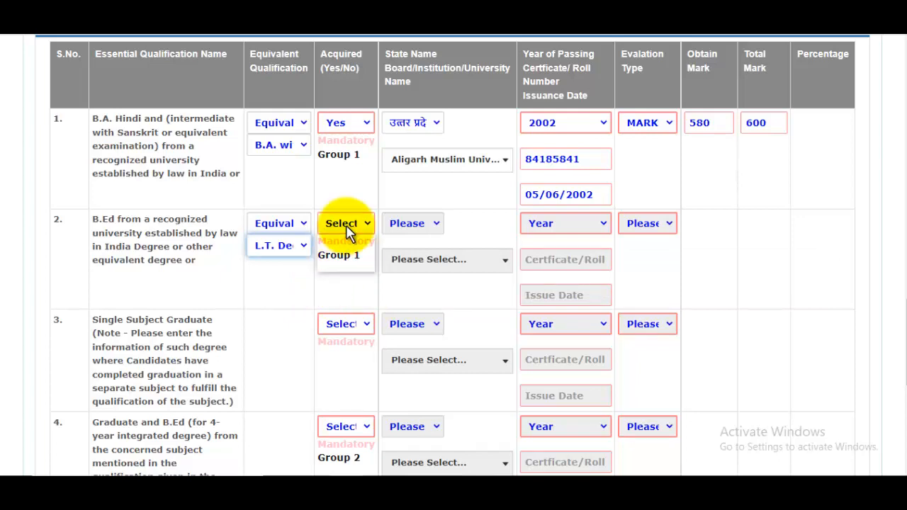
click(347, 232)
click(341, 261)
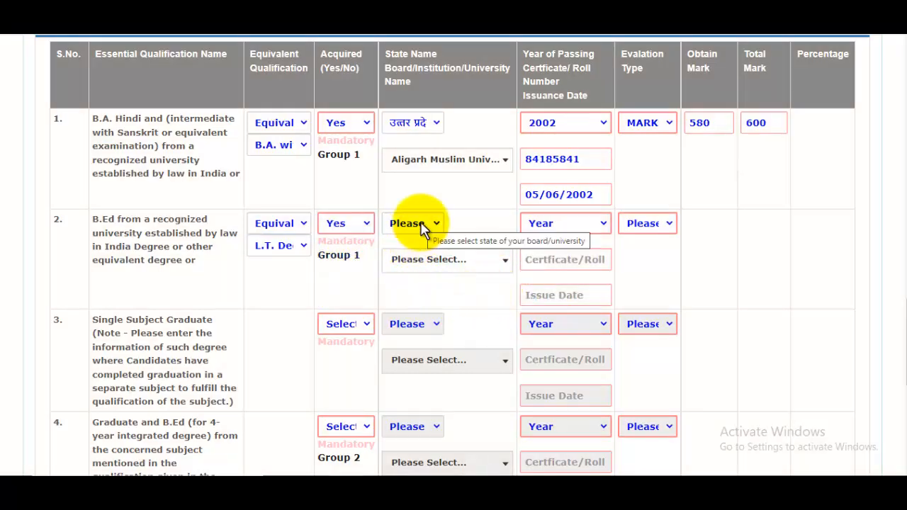
Step: Set the state of the B.Ed board or university to उत्तर प्रदेश (Uttar Pradesh)
click(419, 224)
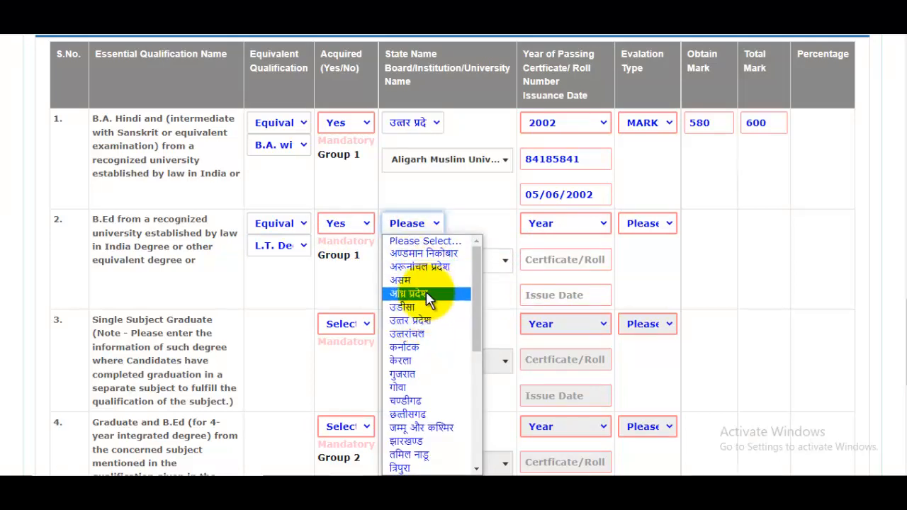
click(428, 322)
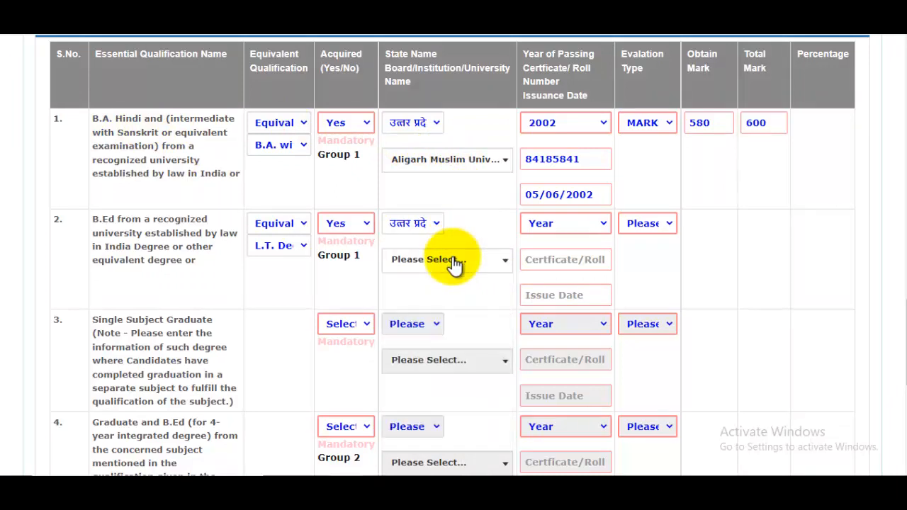
click(454, 261)
click(572, 262)
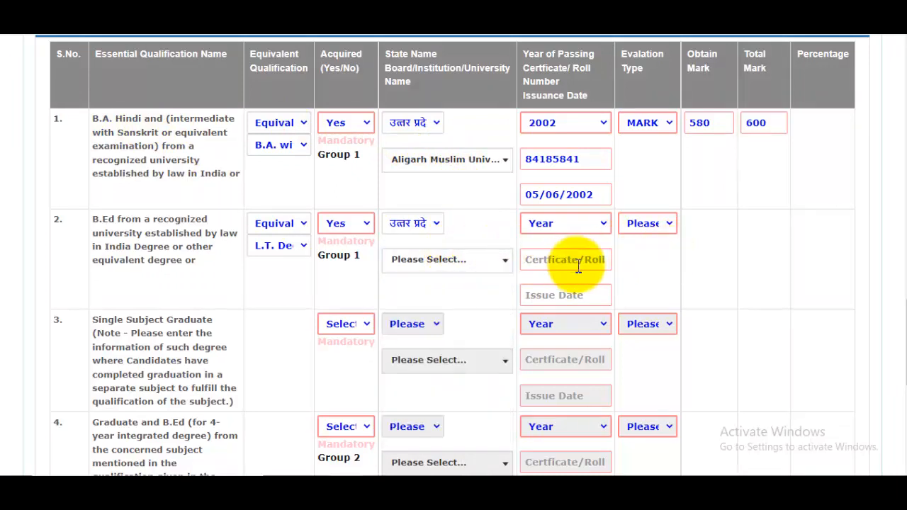
click(596, 295)
click(750, 277)
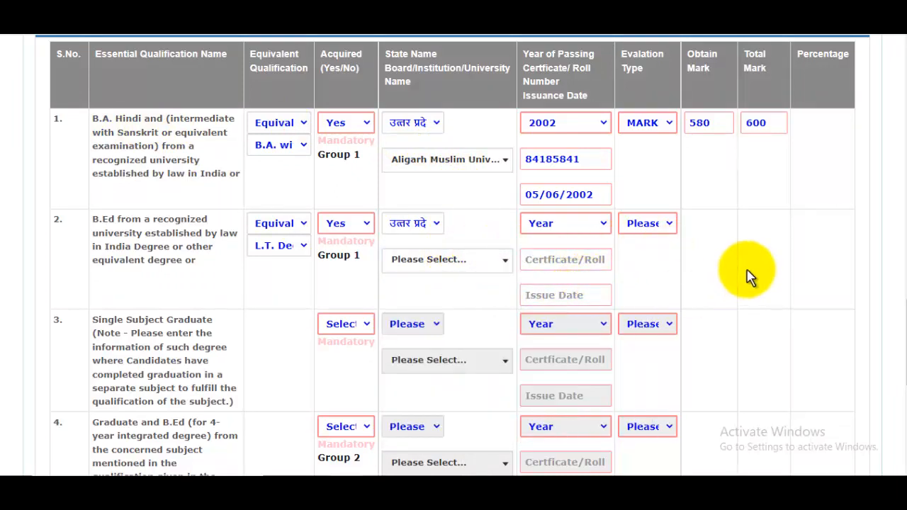
Step: Review the completed essential qualification rows, comparing the Group 1 and Group 2 labels and their Acquired values
scroll(705, 253, down, 2)
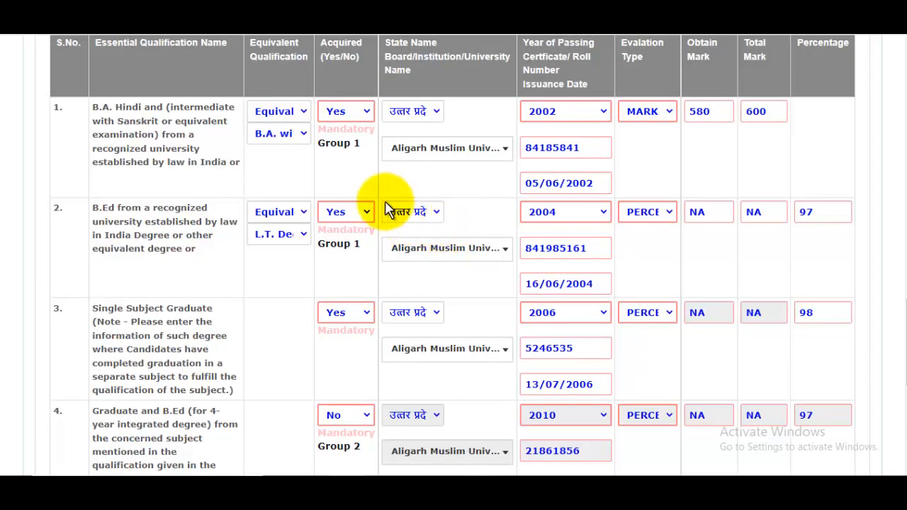
scroll(375, 324, down, 3)
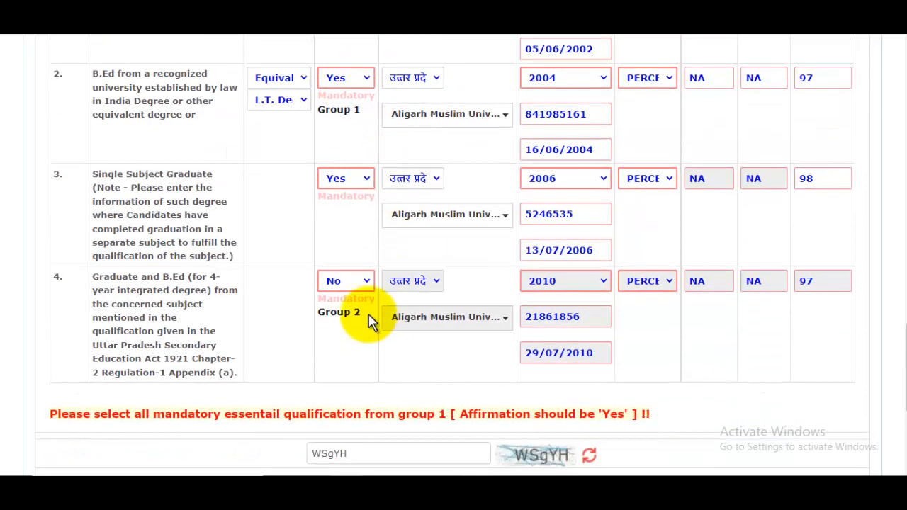
scroll(418, 243, up, 2)
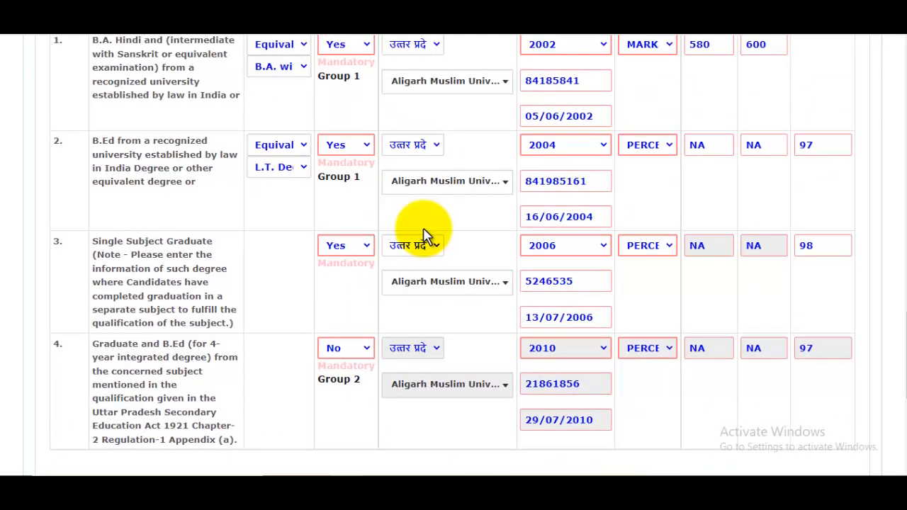
scroll(423, 235, up, 1)
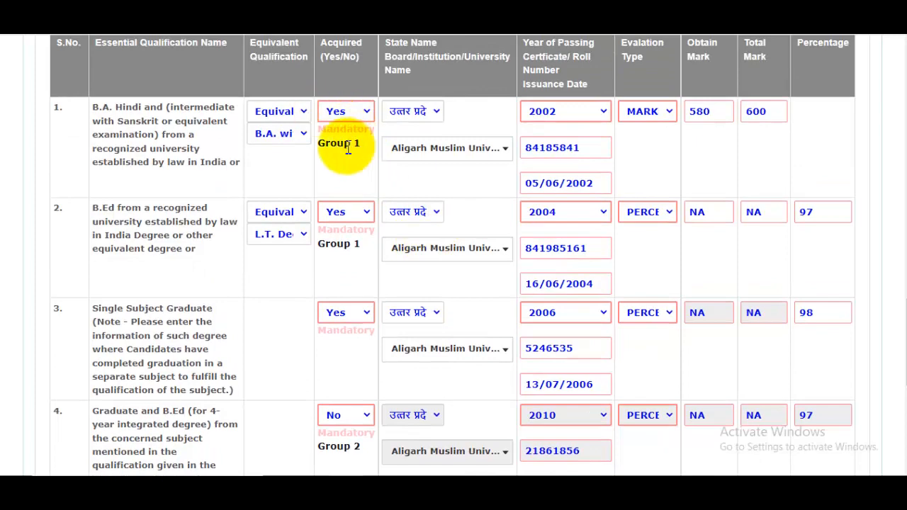
drag(331, 144, 360, 144)
drag(331, 243, 360, 208)
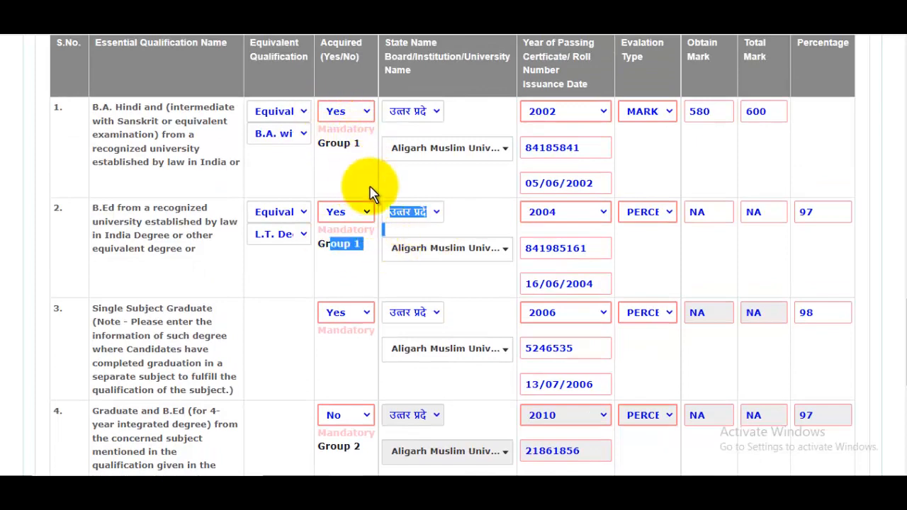
scroll(348, 243, down, 2)
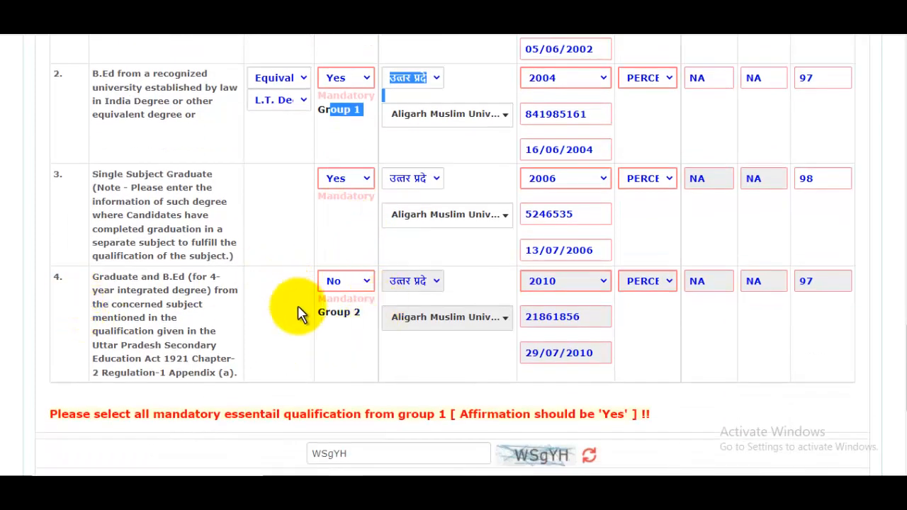
click(347, 289)
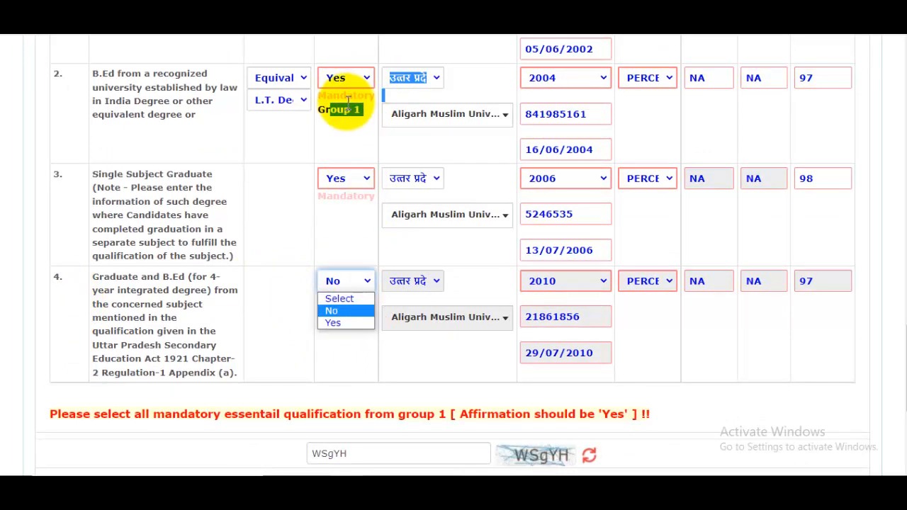
click(333, 311)
Step: Mark the Single Subject Graduate qualification as acquired with Yes and set its state to उत्तर प्रदेश (Uttar Pradesh)
click(345, 189)
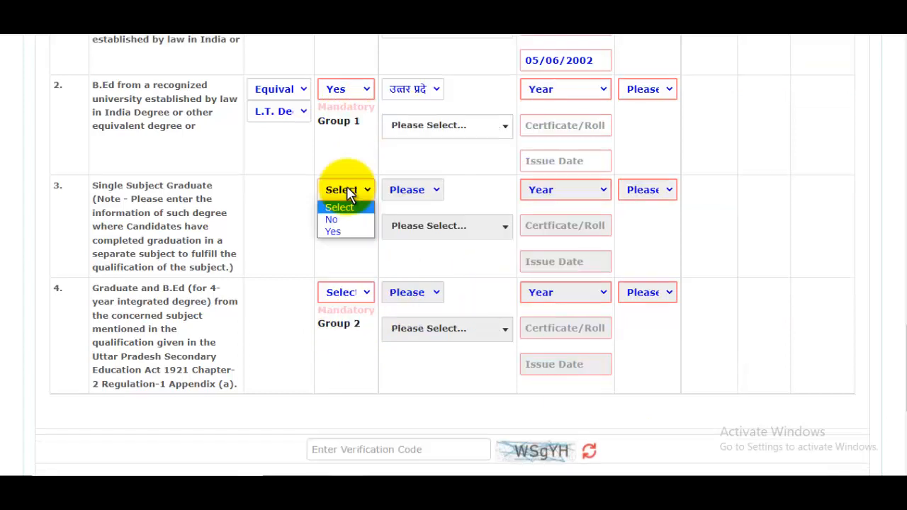
click(333, 231)
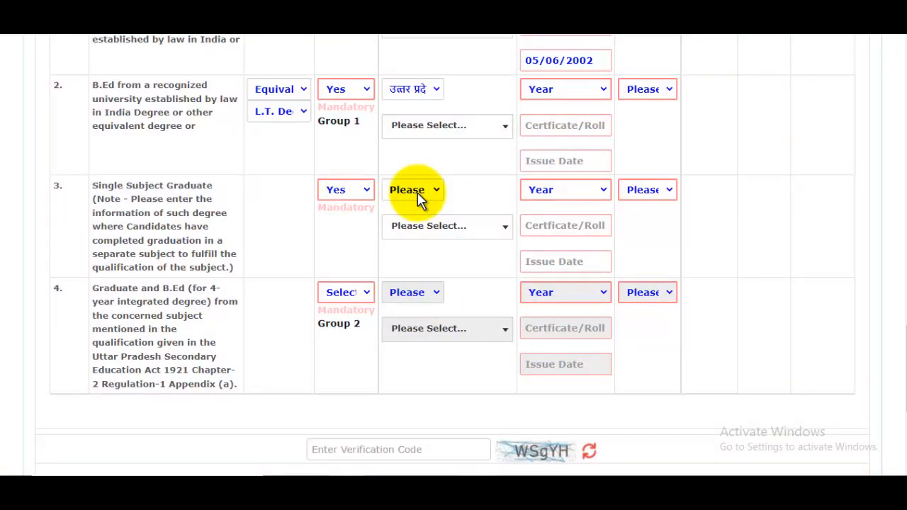
click(418, 191)
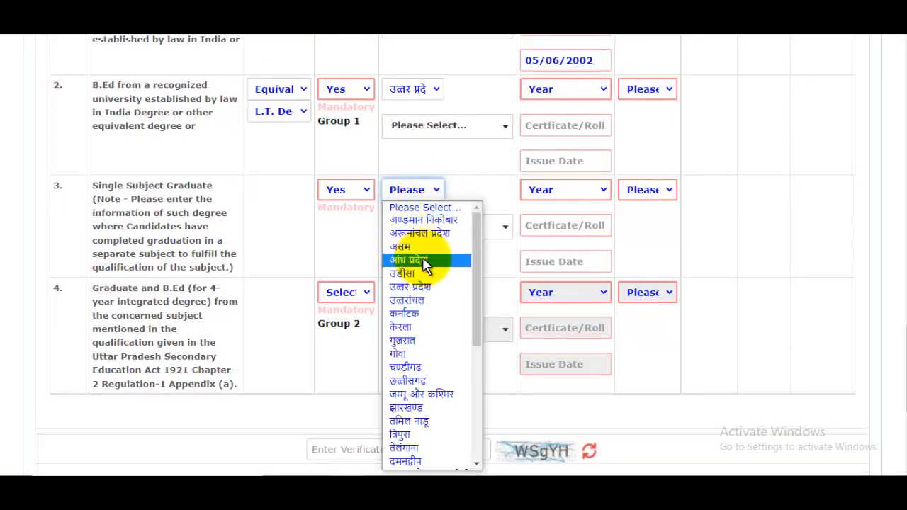
click(428, 285)
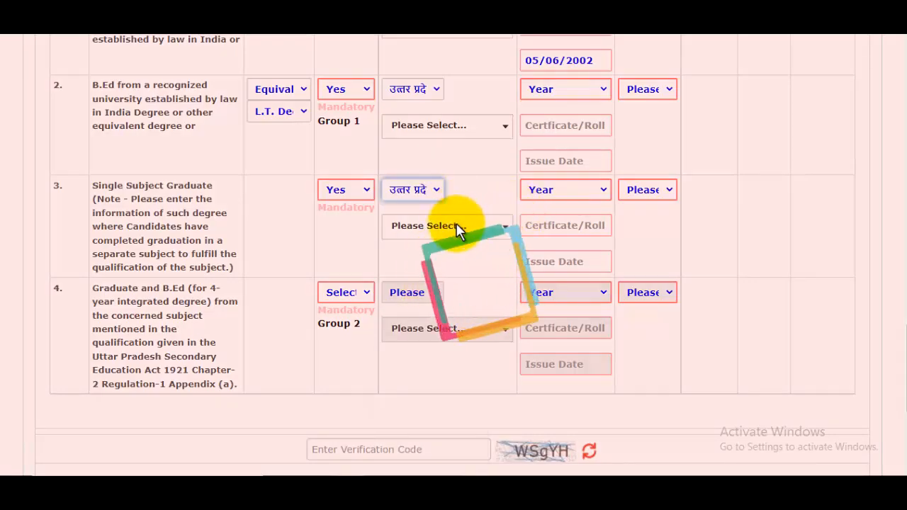
Step: Read the essential qualification descriptions, especially the wording of the four-year integrated Graduate and B.Ed degree
scroll(404, 178, up, 1)
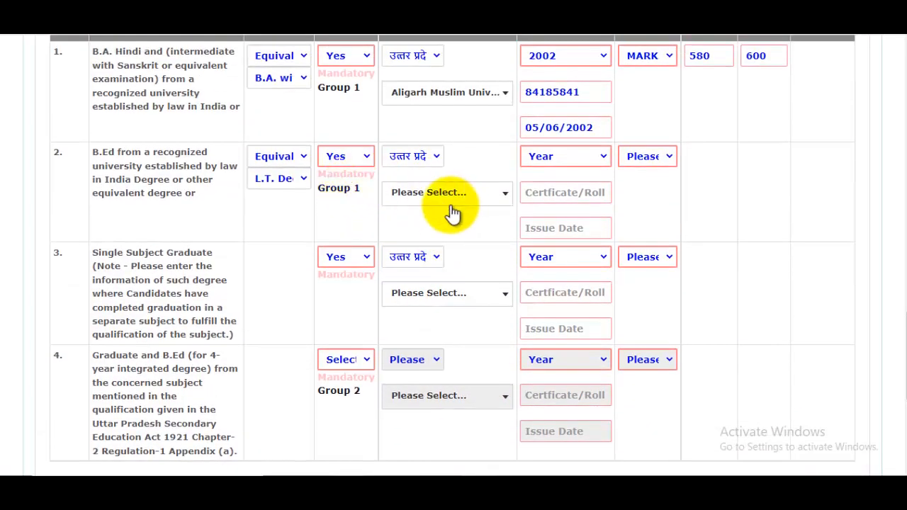
scroll(448, 220, up, 1)
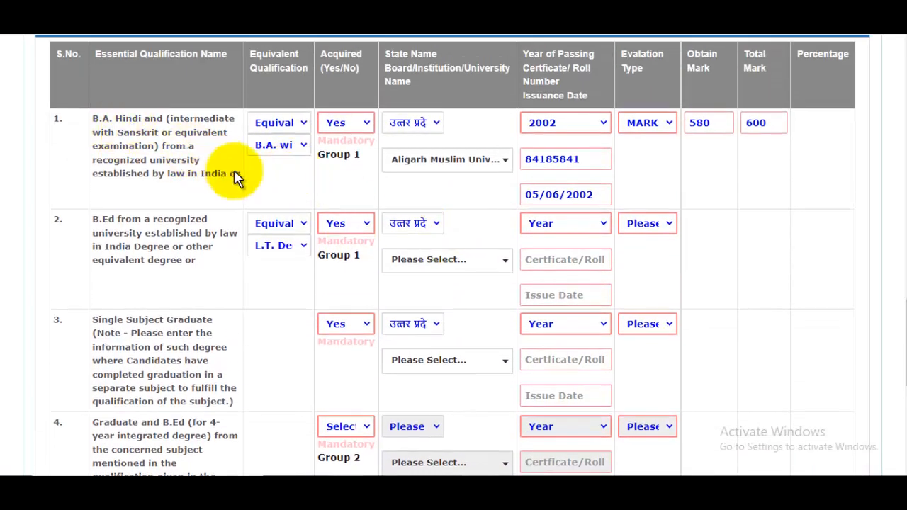
scroll(448, 254, down, 2)
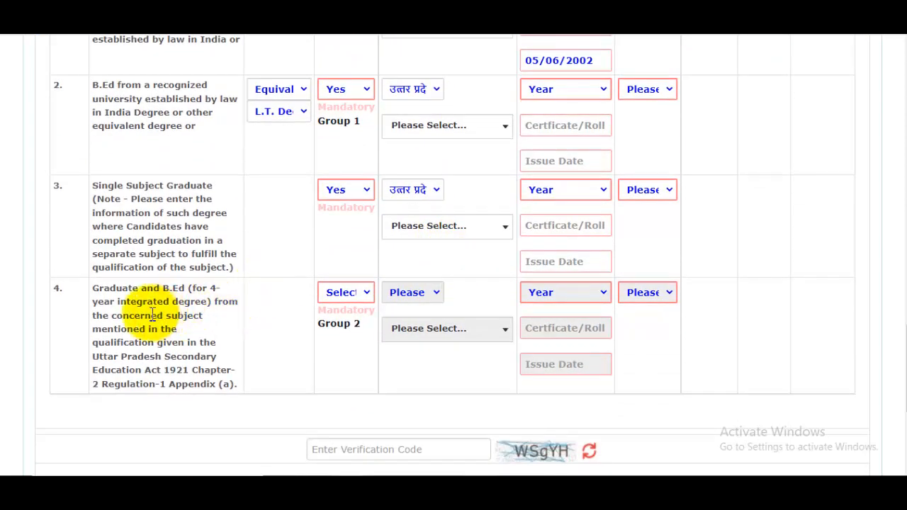
drag(111, 291, 137, 291)
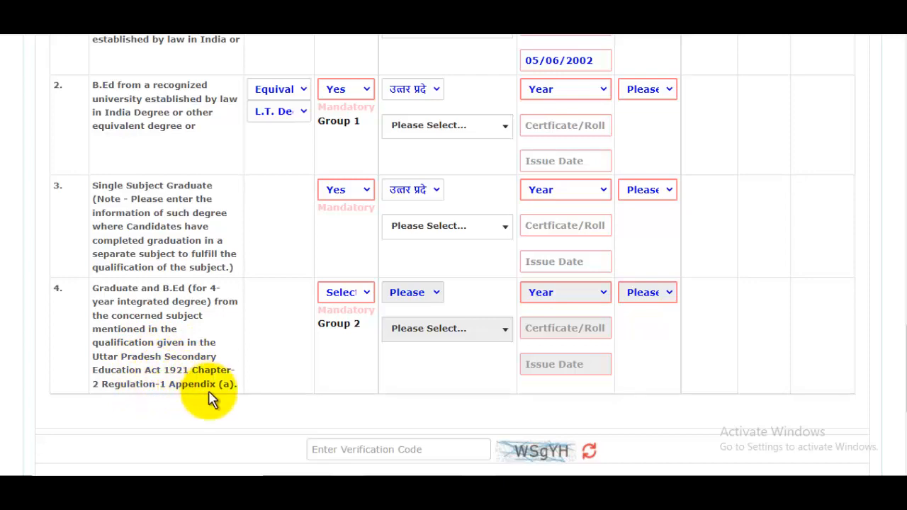
scroll(223, 375, down, 2)
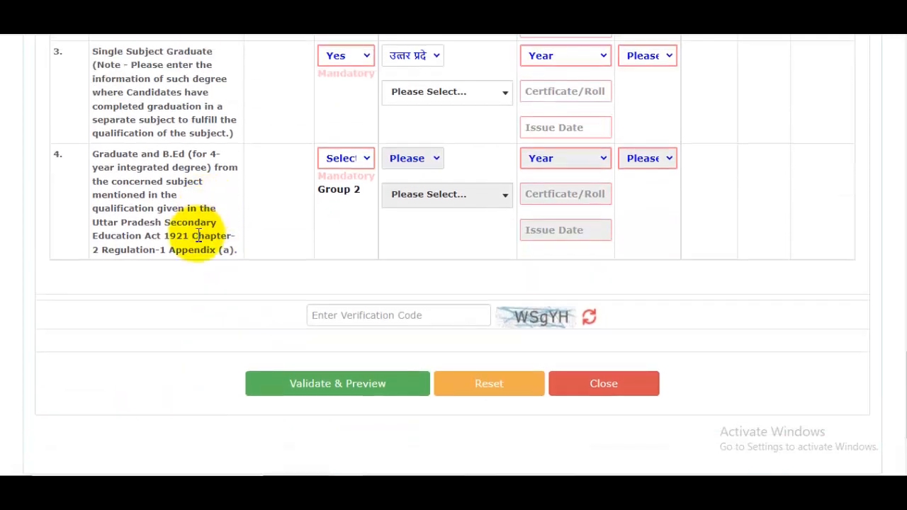
scroll(275, 246, up, 2)
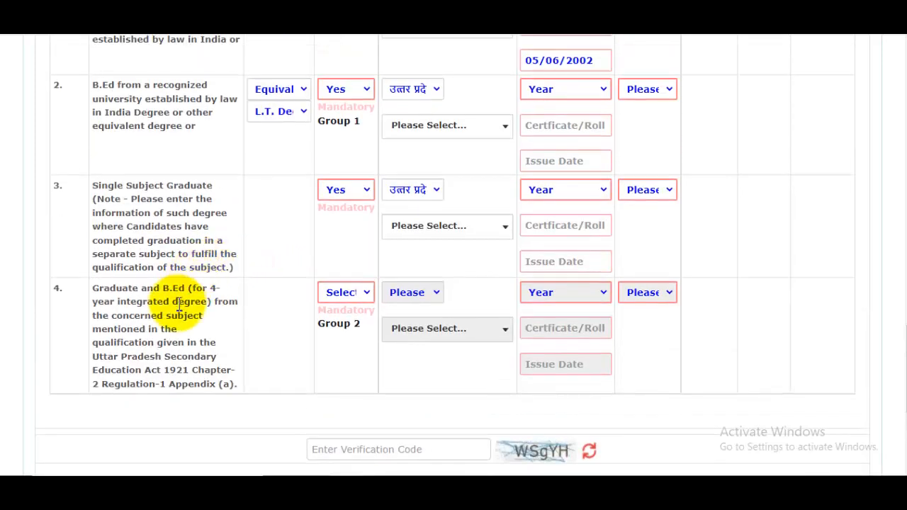
drag(122, 318, 165, 356)
click(182, 357)
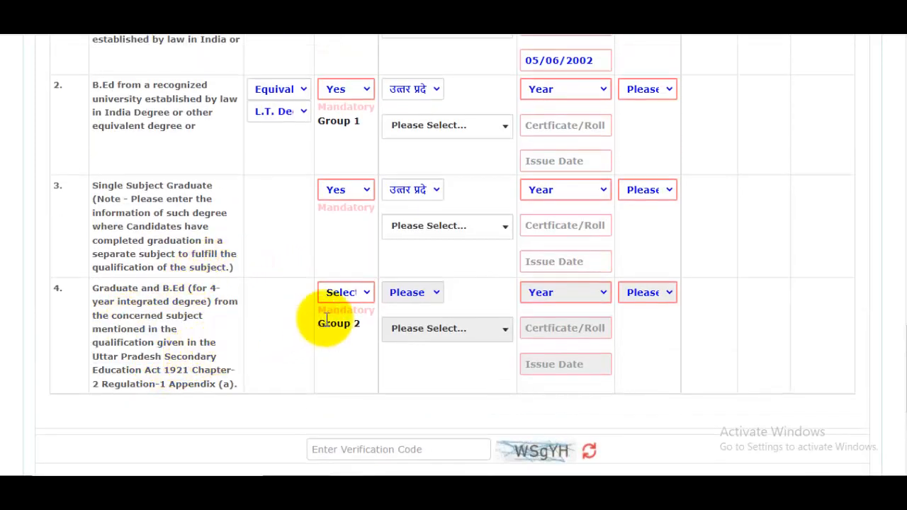
Step: Mark the four-year integrated Graduate and B.Ed degree as acquired with Yes and set its state to आंध्र प्रदेश (Andhra Pradesh)
click(358, 293)
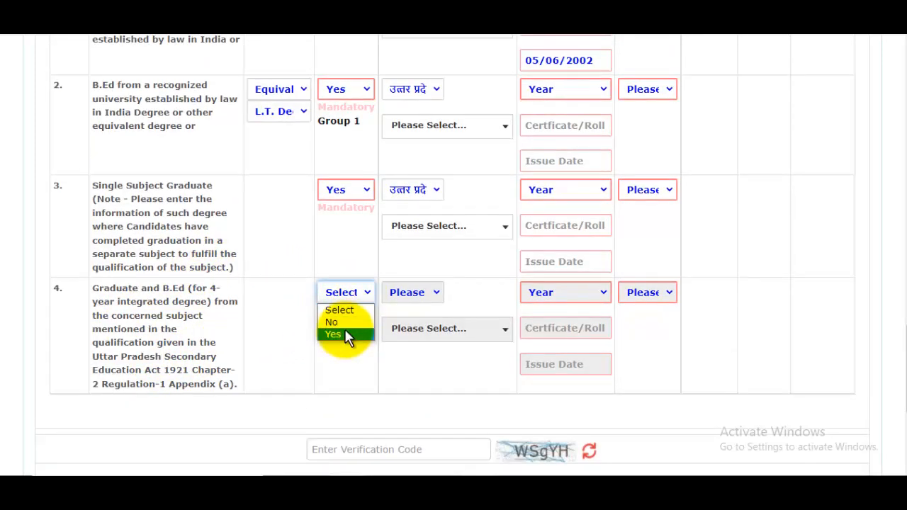
click(341, 323)
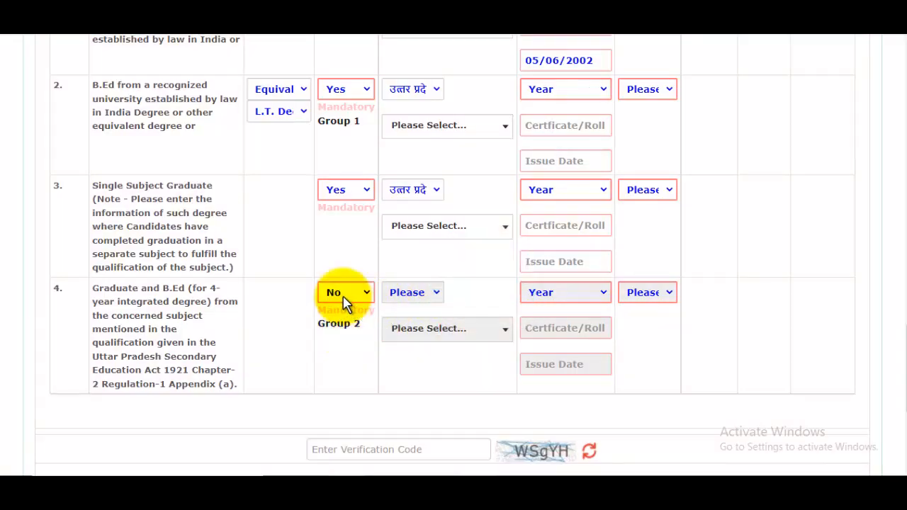
click(345, 298)
click(344, 337)
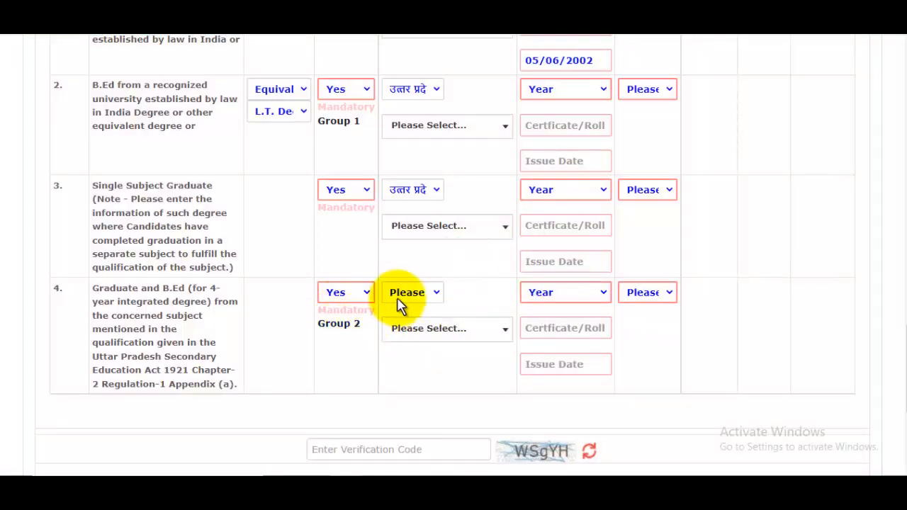
click(414, 292)
click(417, 71)
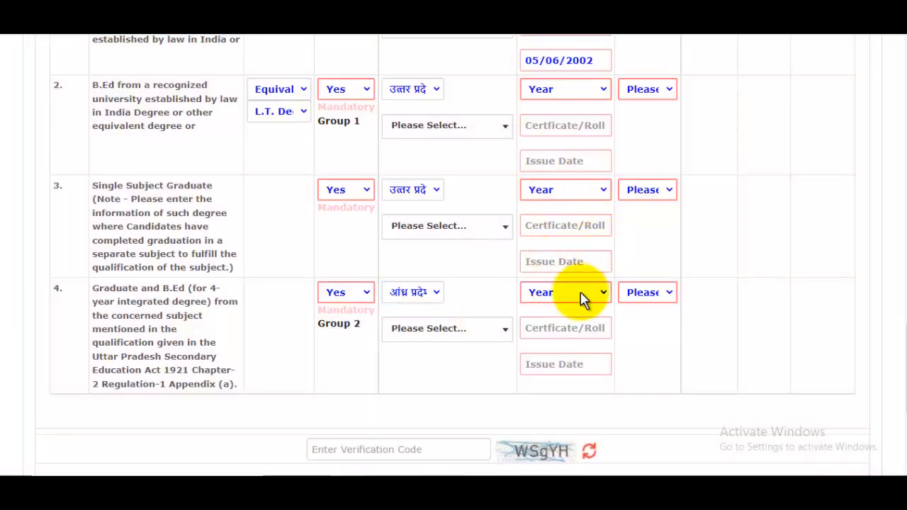
click(582, 299)
click(643, 292)
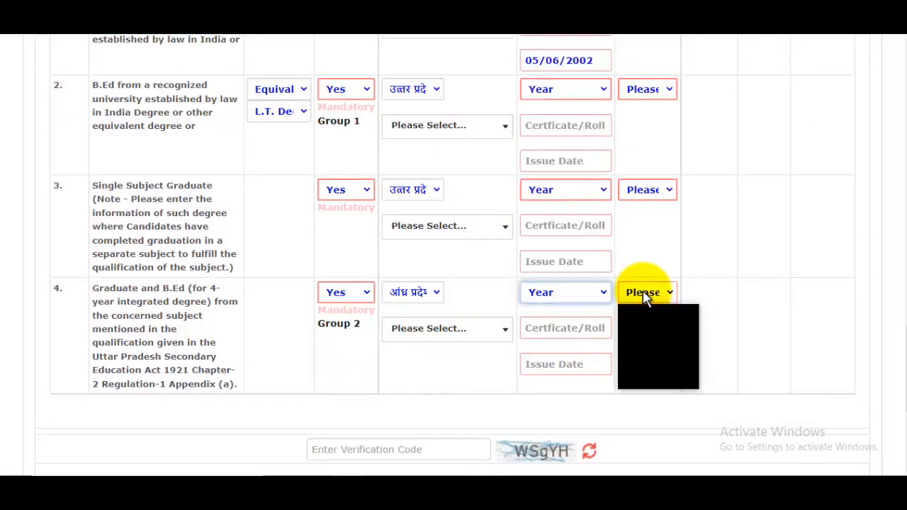
click(730, 318)
drag(905, 357, 906, 441)
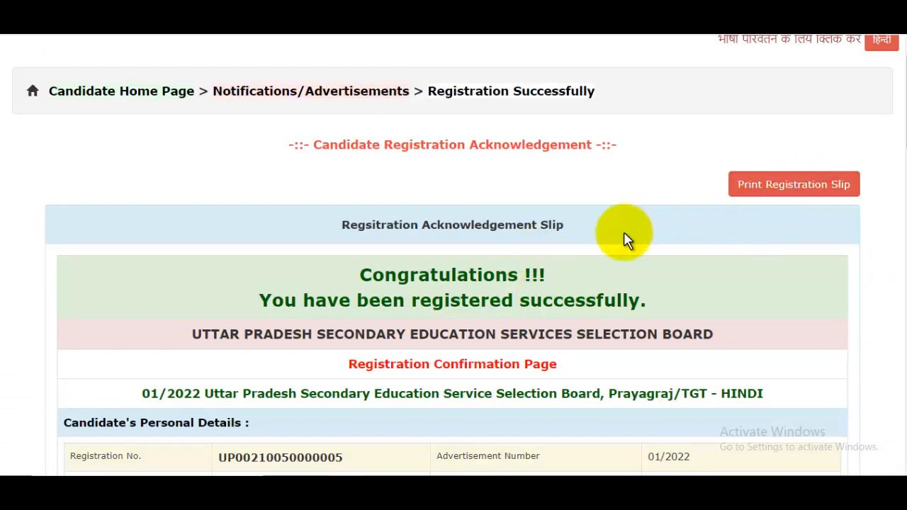
Step: Check the registration acknowledgement slip through to the fee section, proceed to payment and confirm the fee payment
scroll(567, 234, down, 10)
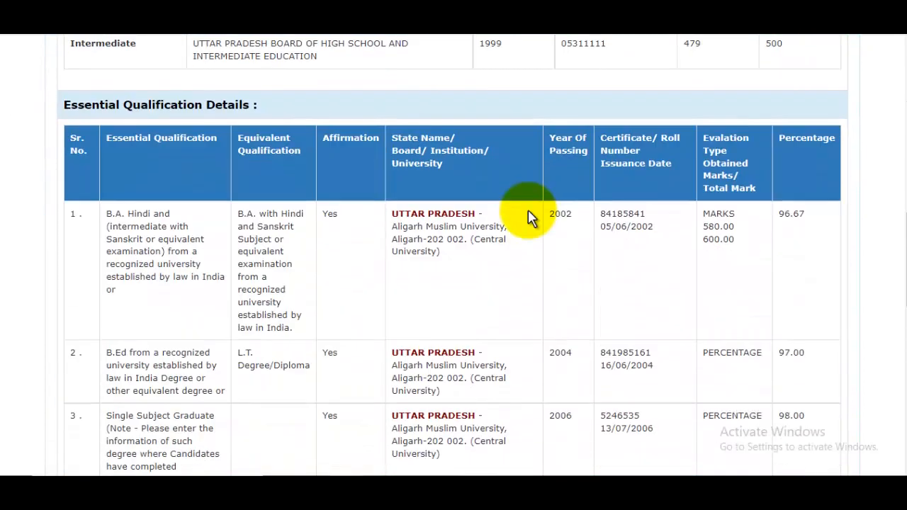
scroll(456, 213, down, 10)
scroll(442, 209, up, 3)
scroll(475, 206, down, 2)
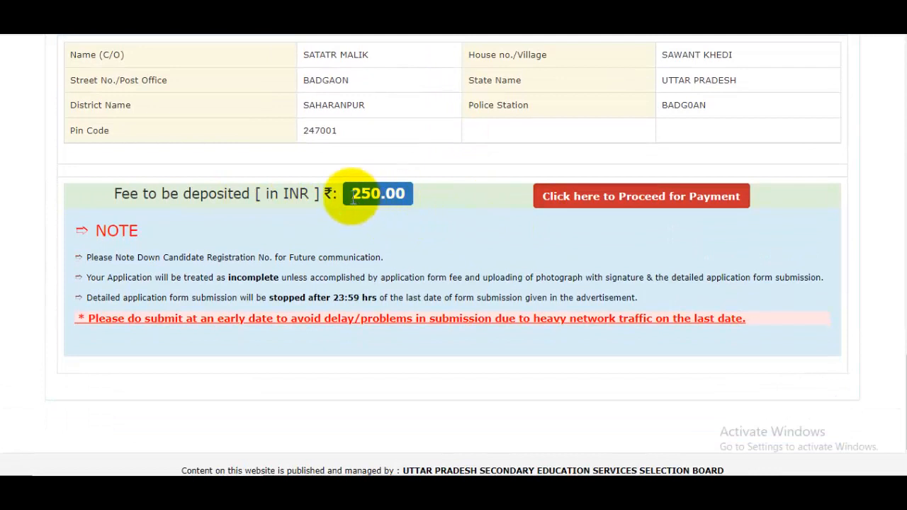
click(654, 198)
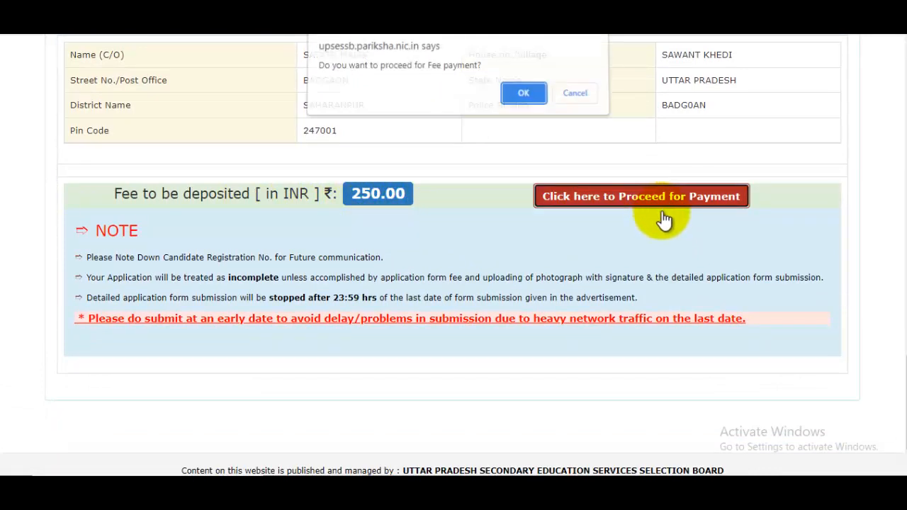
click(524, 96)
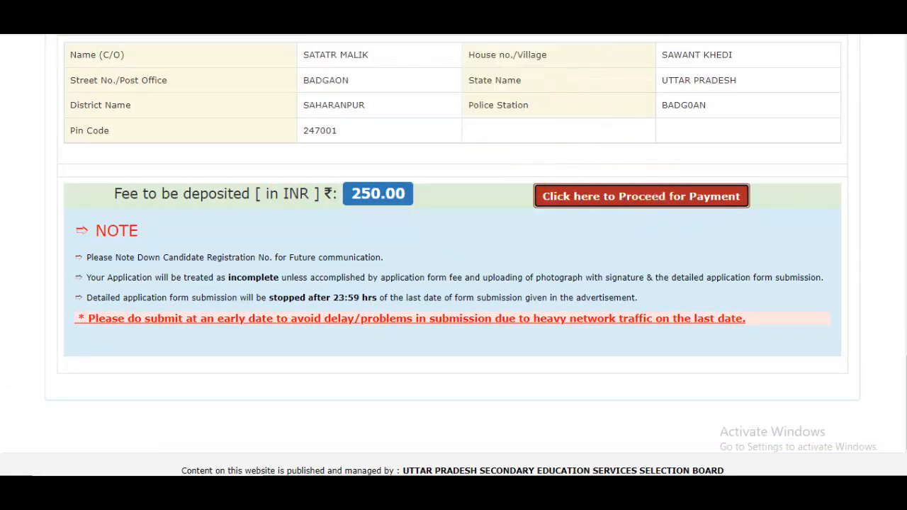
Step: Select State Bank MOPS as the payment gateway for the RECRUITMENT fee, proceed to fee deposition and confirm it
scroll(529, 237, down, 1)
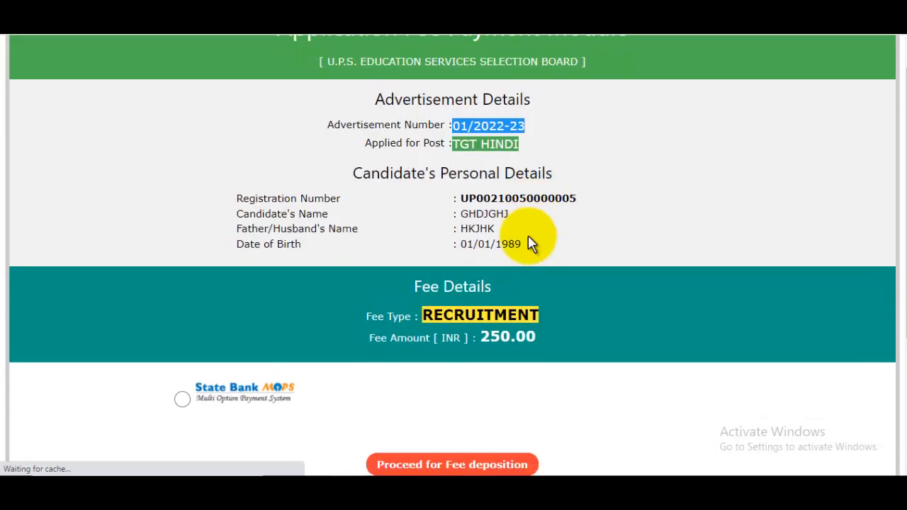
scroll(531, 241, down, 3)
click(468, 261)
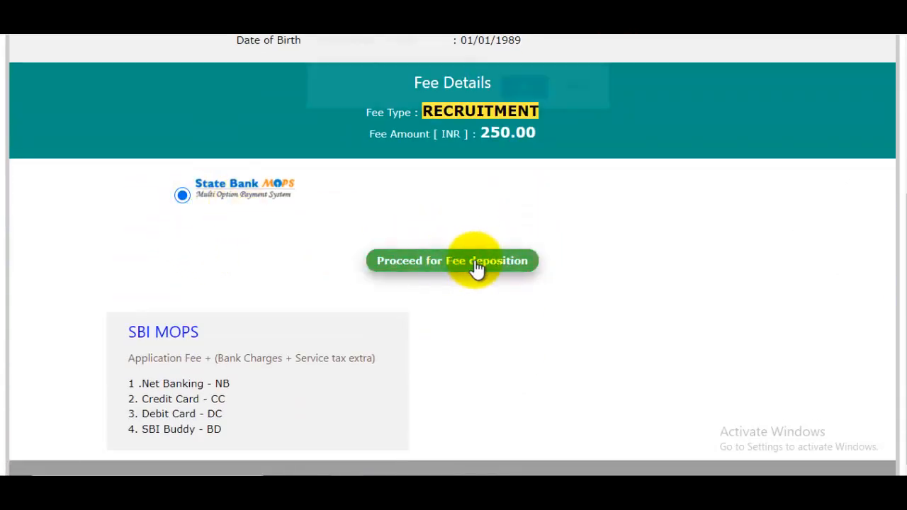
click(523, 97)
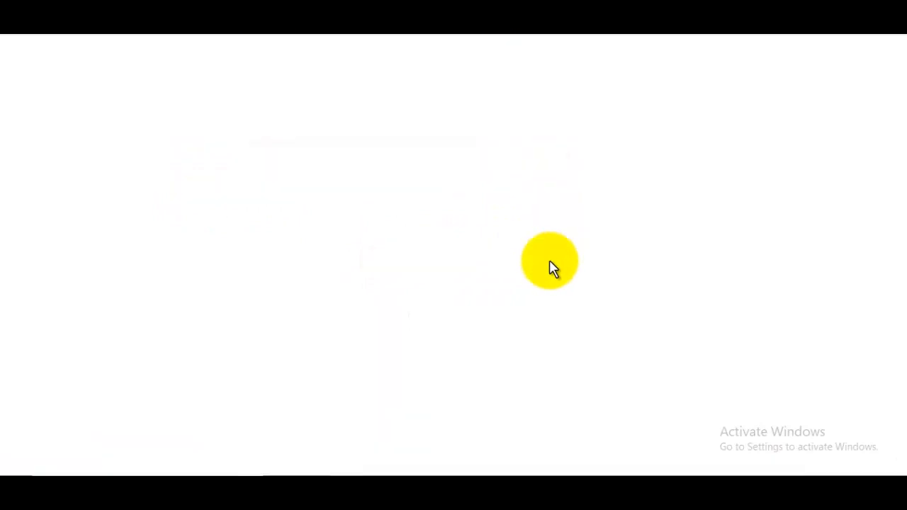
Step: Choose a payment mode on the SBI payment page, complete the application fee payment and acknowledge the transaction status message
scroll(536, 265, down, 2)
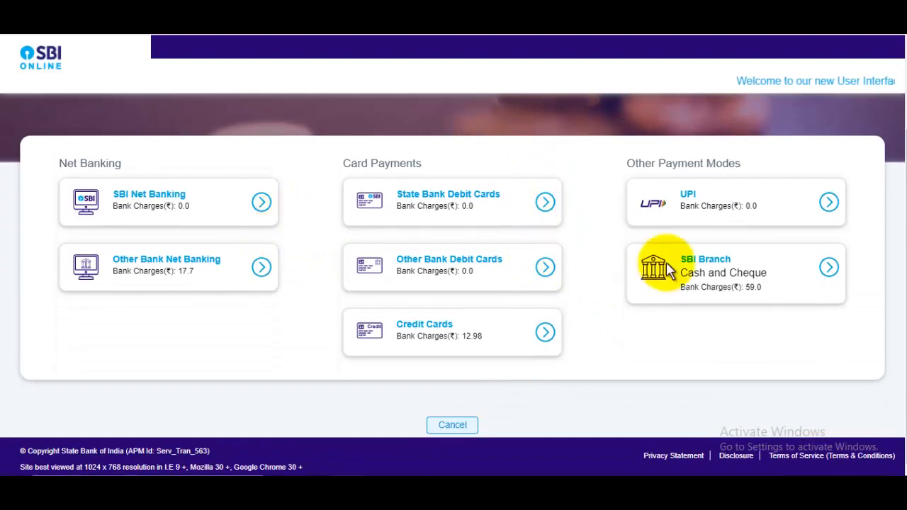
click(719, 208)
scroll(663, 221, down, 5)
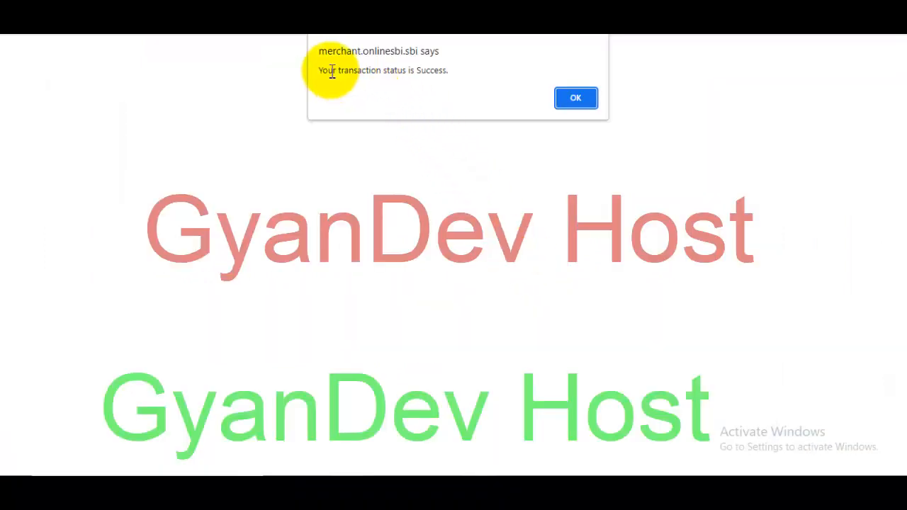
drag(327, 68, 409, 68)
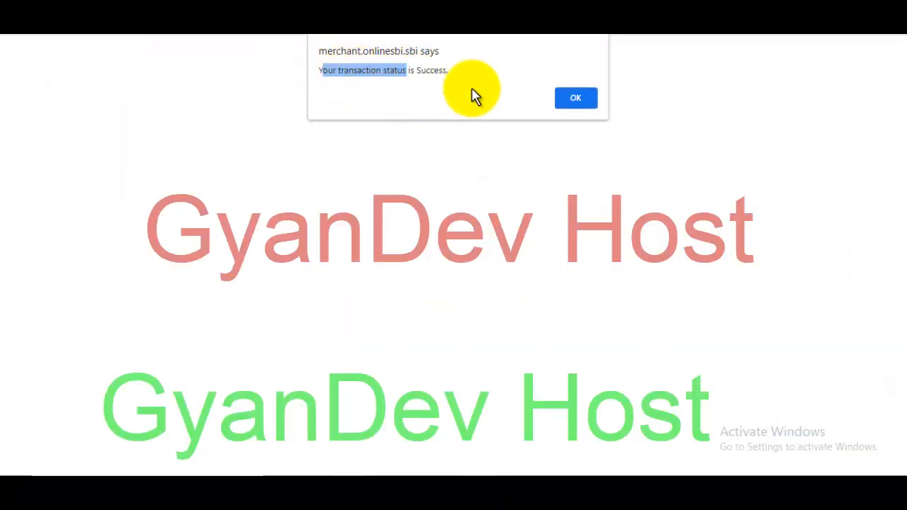
click(560, 96)
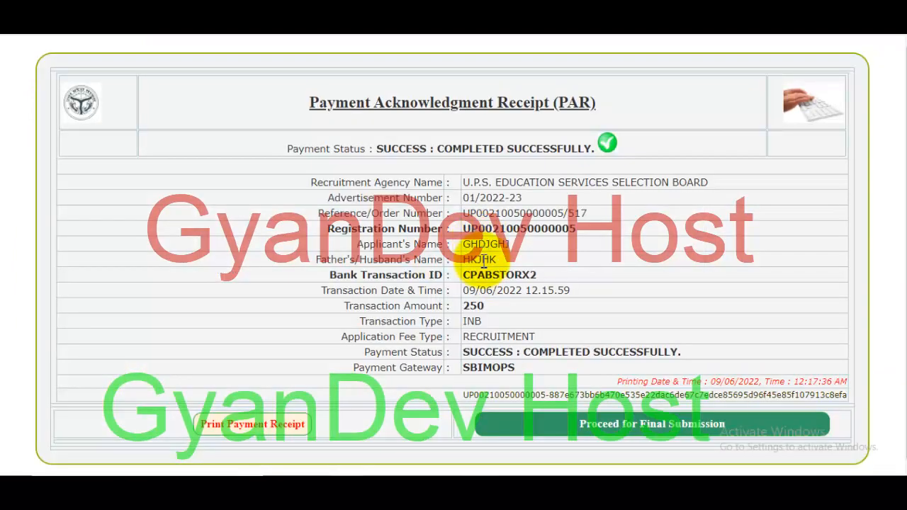
Step: Proceed from the payment acknowledgment receipt to final submission and continue to the photo and signature upload page
scroll(482, 263, down, 1)
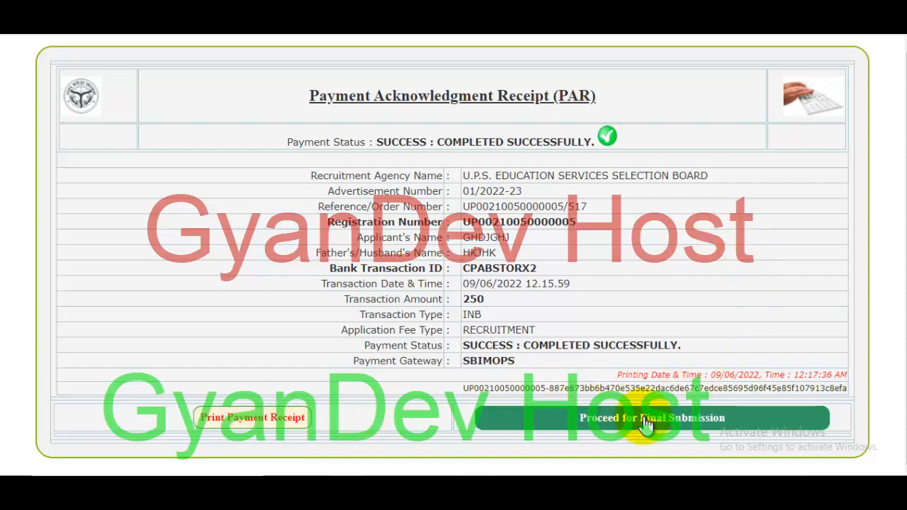
click(699, 429)
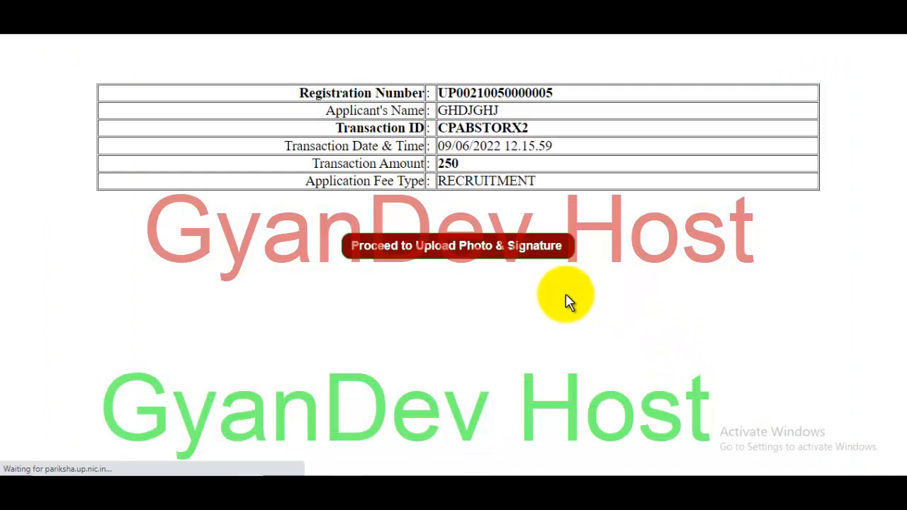
click(516, 258)
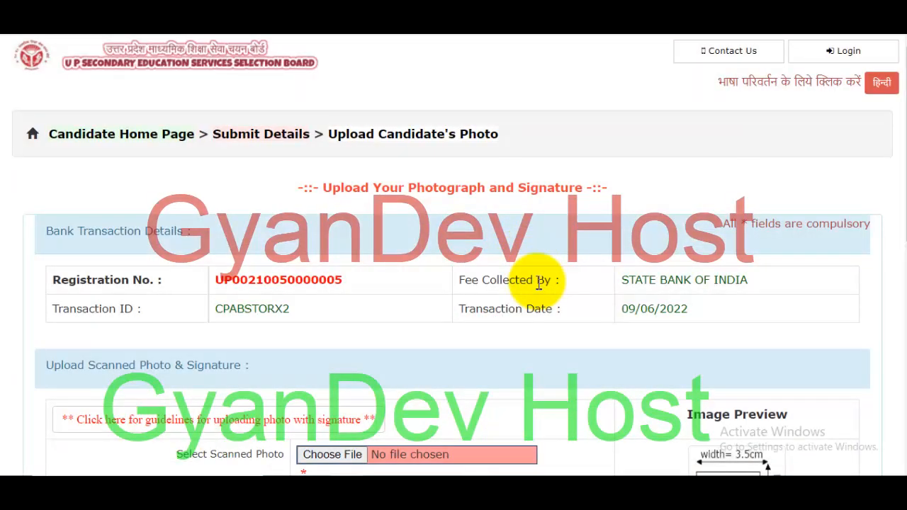
Step: Read the guidelines for uploading the photo with signature, return to the upload page and examine the required photo dimensions
scroll(538, 282, down, 3)
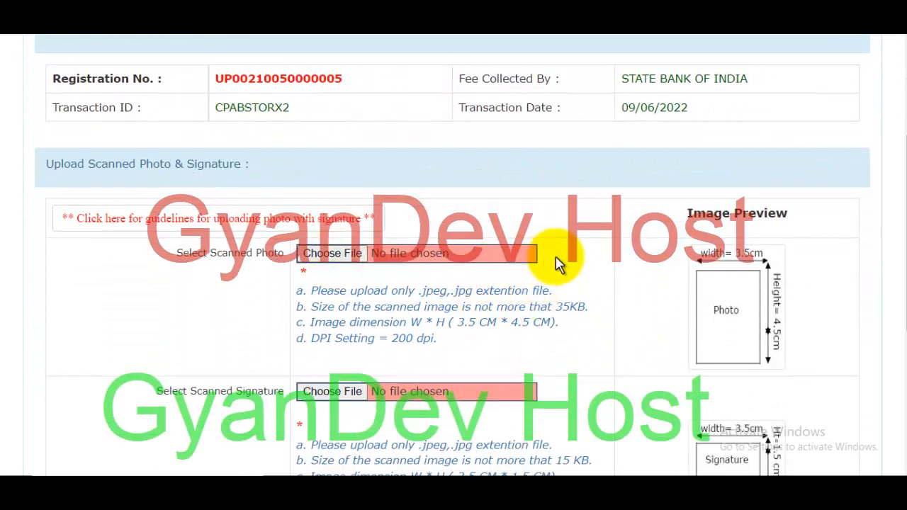
scroll(727, 301, down, 1)
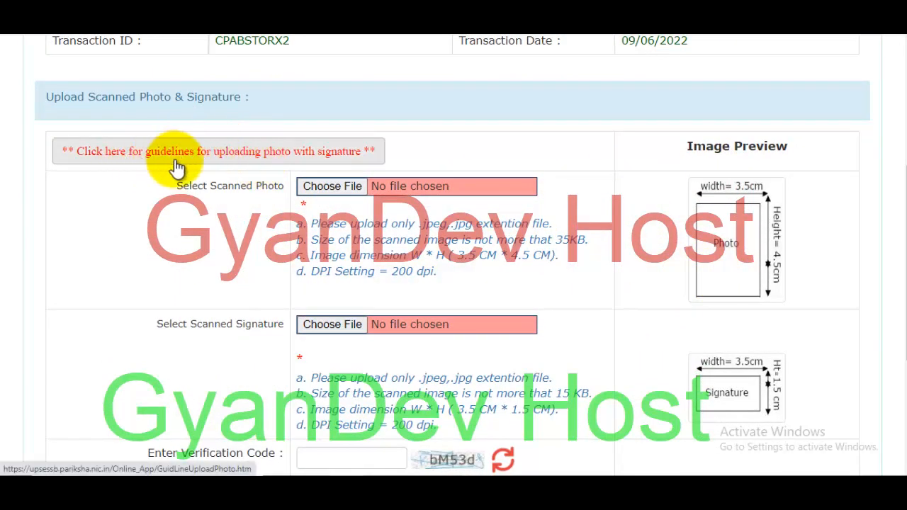
click(244, 160)
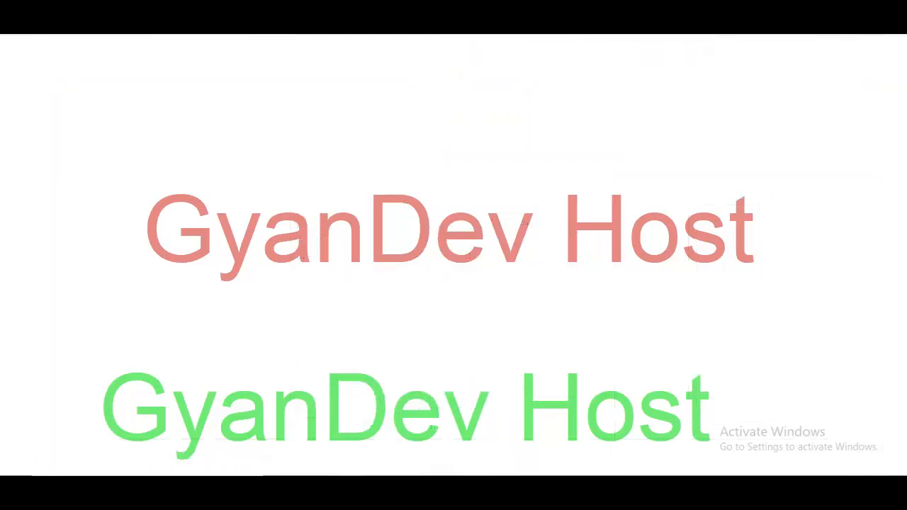
scroll(142, 364, down, 3)
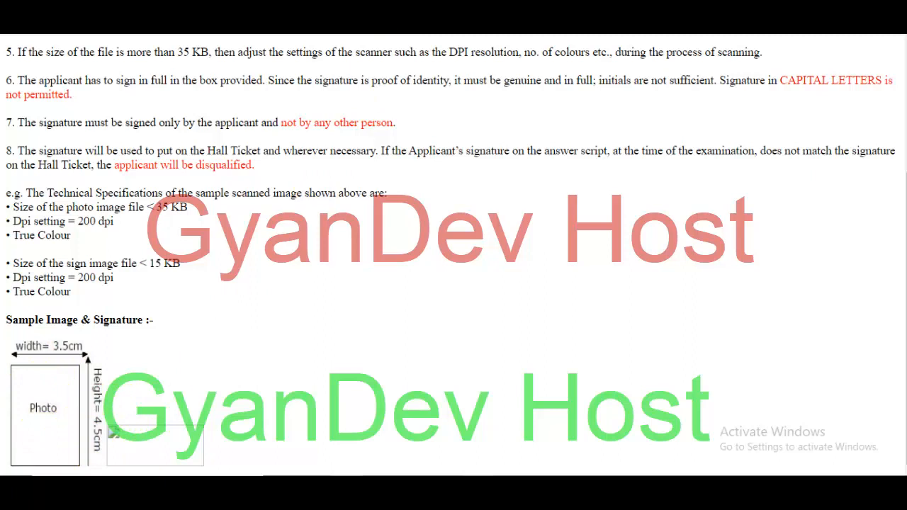
key(ctrl+w)
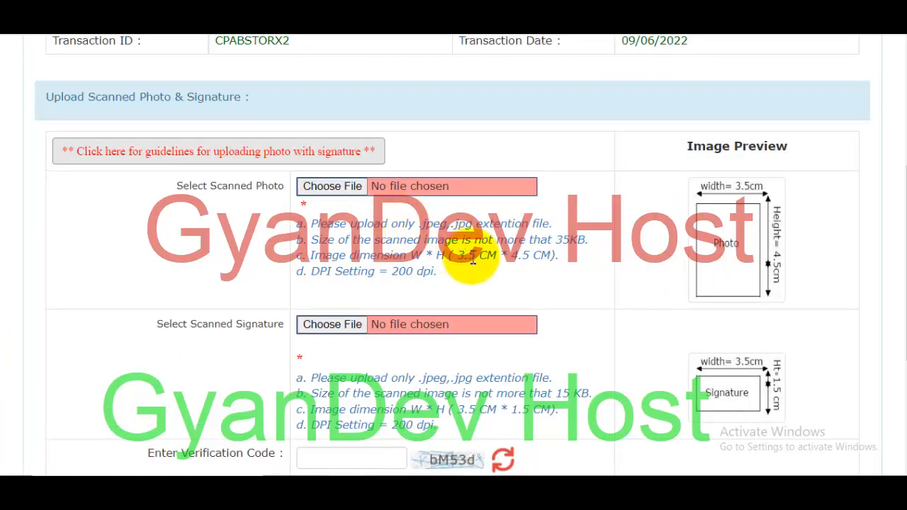
drag(456, 260, 485, 262)
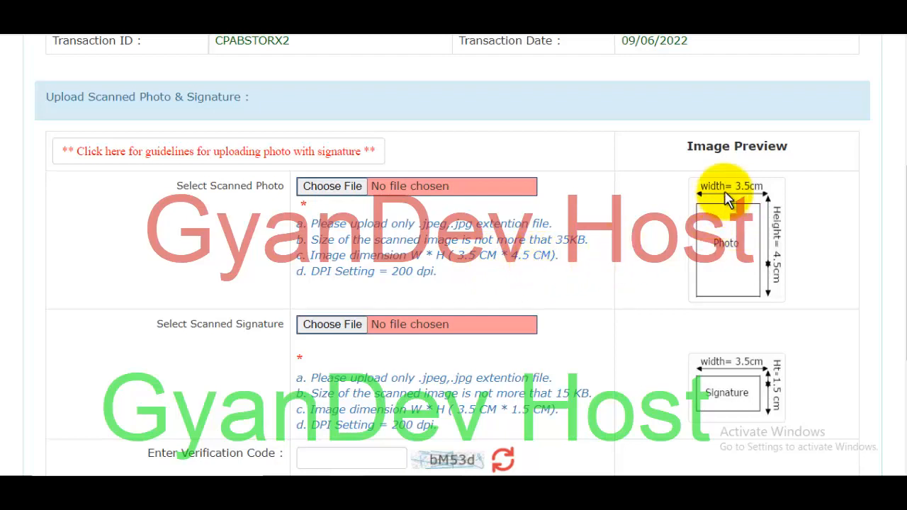
Step: Upload the scanned photo AssamTET.jpg and the scanned signature signature1.jpg, filling in the verification code
click(343, 187)
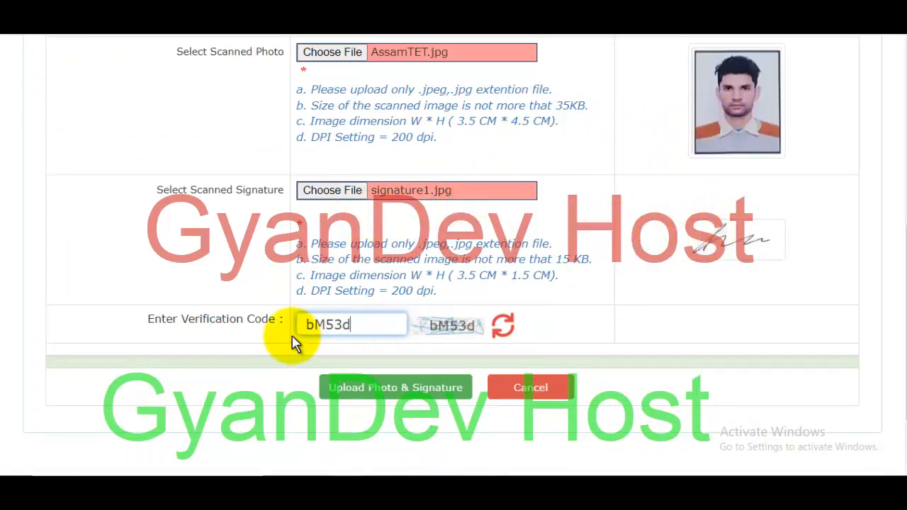
click(392, 396)
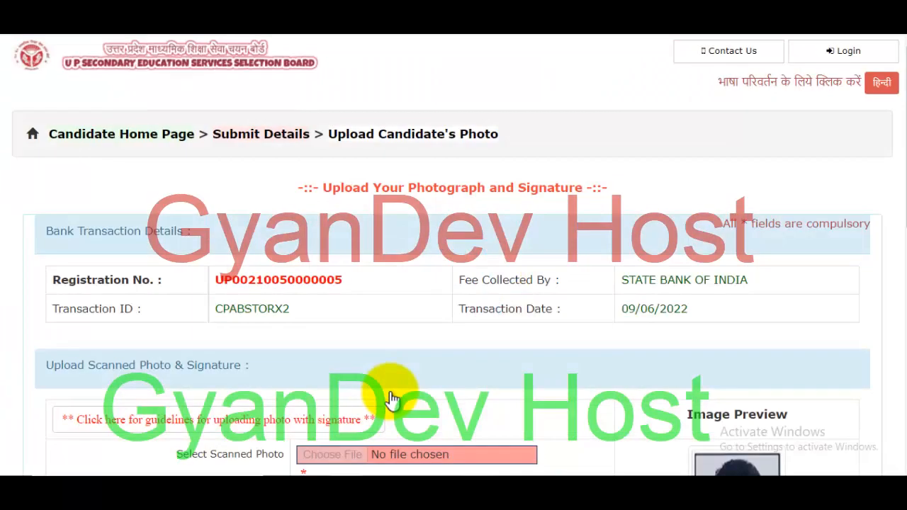
scroll(526, 339, down, 8)
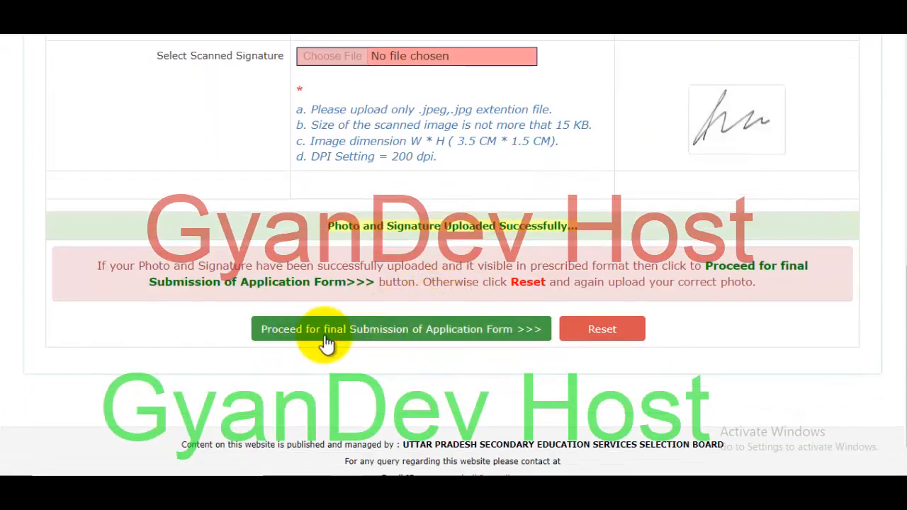
Step: Proceed to the final submission form and declare that the user instructions and detailed advertisement have been read
click(444, 330)
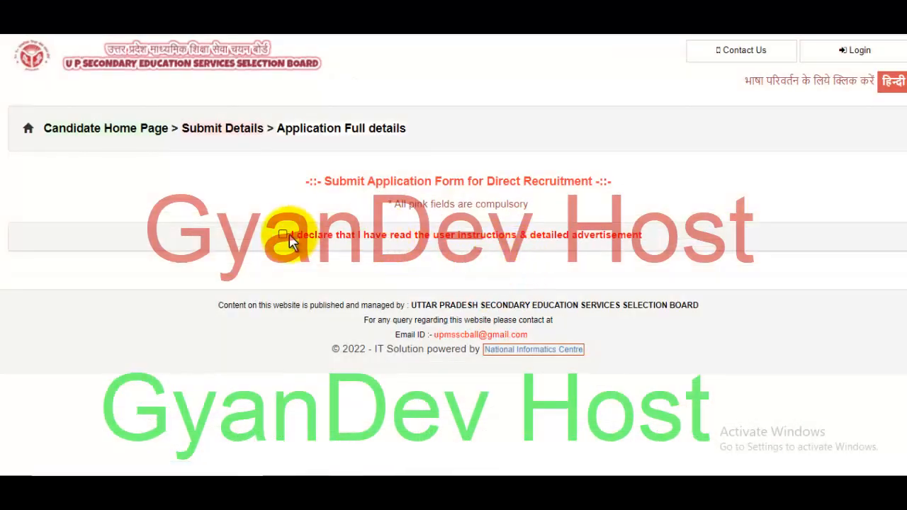
click(283, 234)
scroll(901, 131, down, 3)
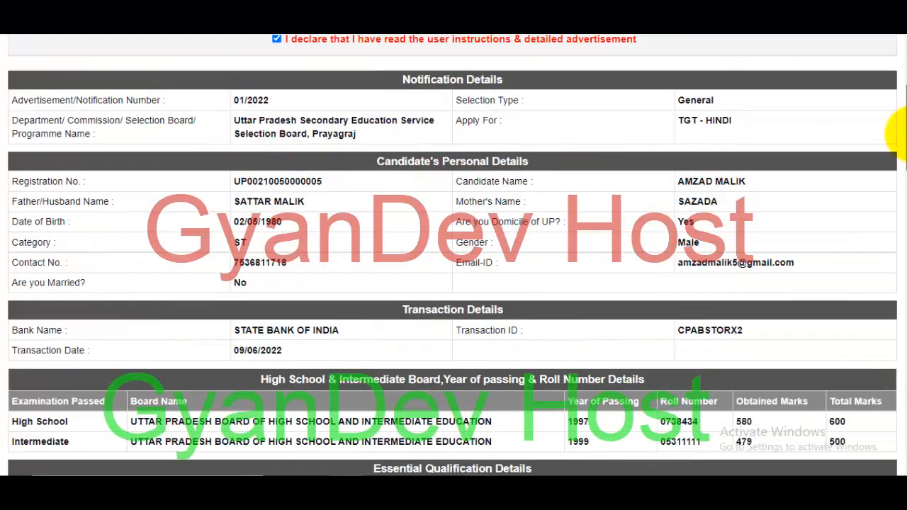
Step: Mark the B.Ed or L.T. degree and the M.Ed degree as acquired with Yes in the Preferential Qualification Details
drag(899, 131, 905, 300)
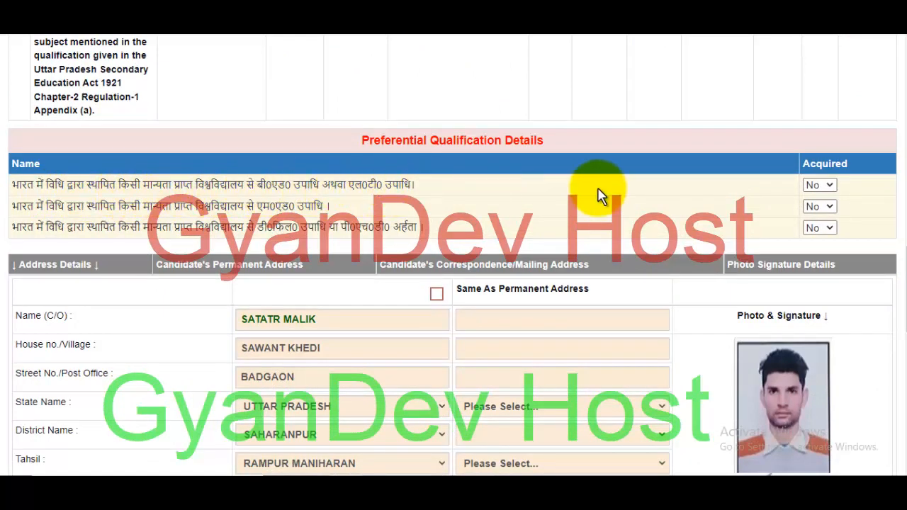
click(820, 215)
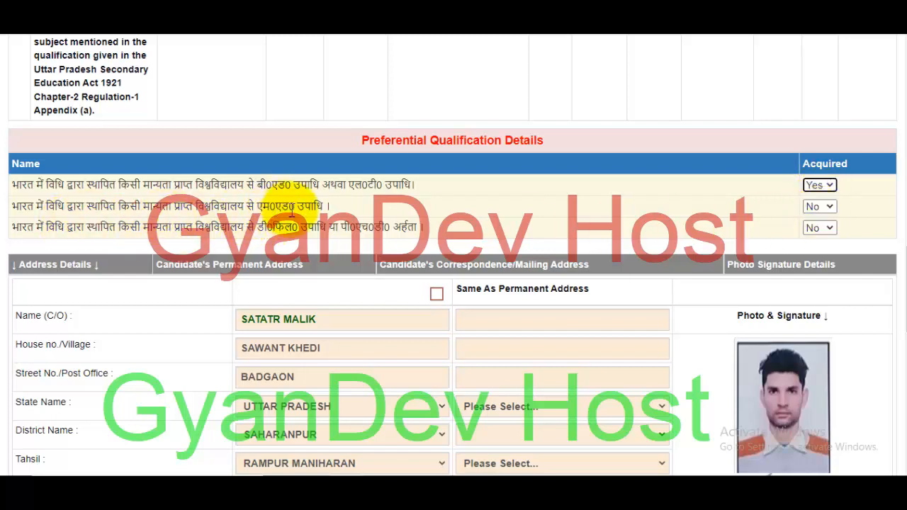
click(821, 206)
click(820, 234)
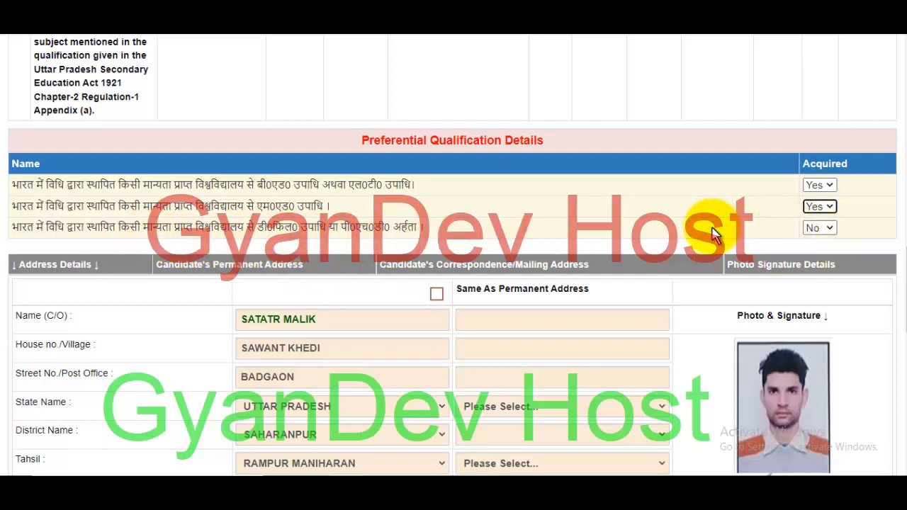
Step: Set the correspondence/mailing address to be the same as the permanent address and check the copied address fields
scroll(455, 191, down, 1)
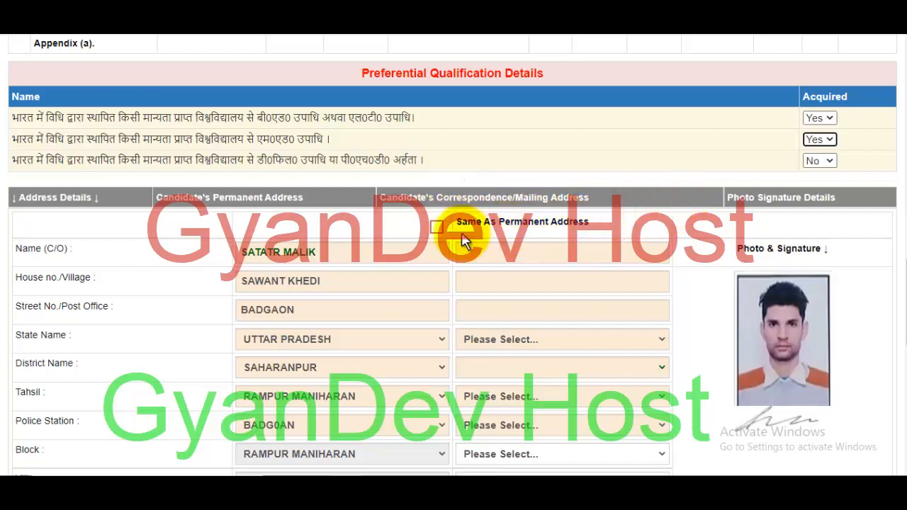
click(437, 228)
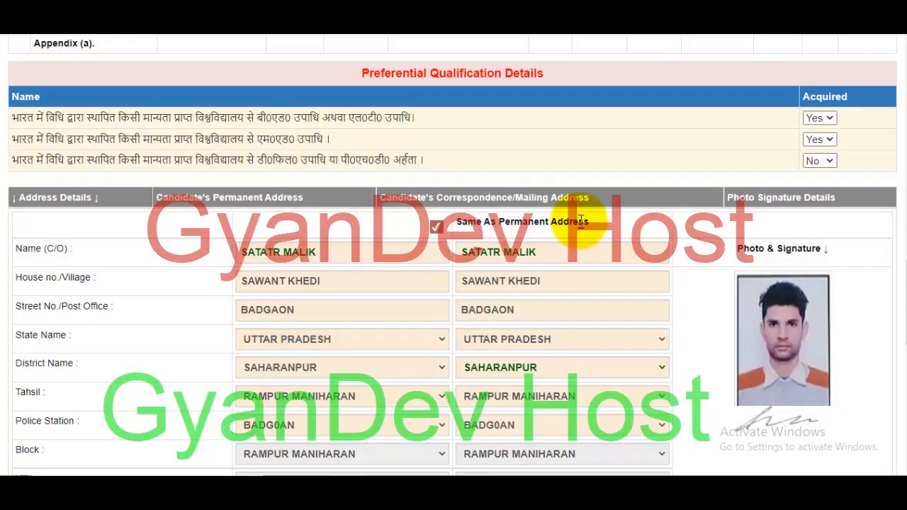
scroll(543, 300, down, 5)
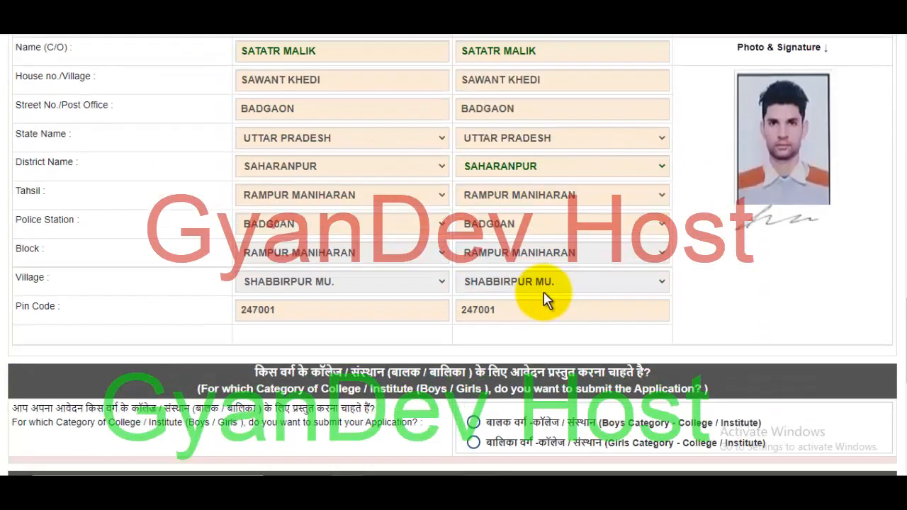
click(546, 291)
Step: Choose Boys Category - College / Institute for the application and submit the confirmation with Yes
scroll(454, 251, down, 2)
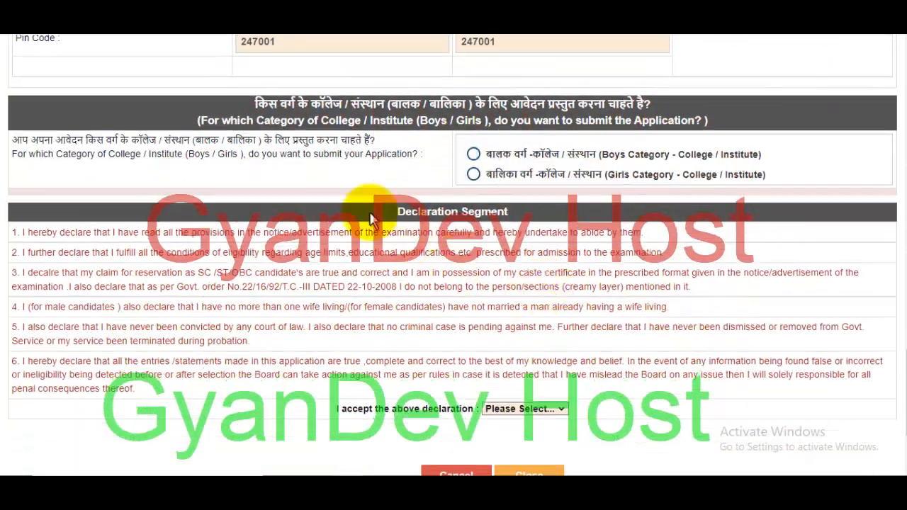
click(470, 176)
click(538, 160)
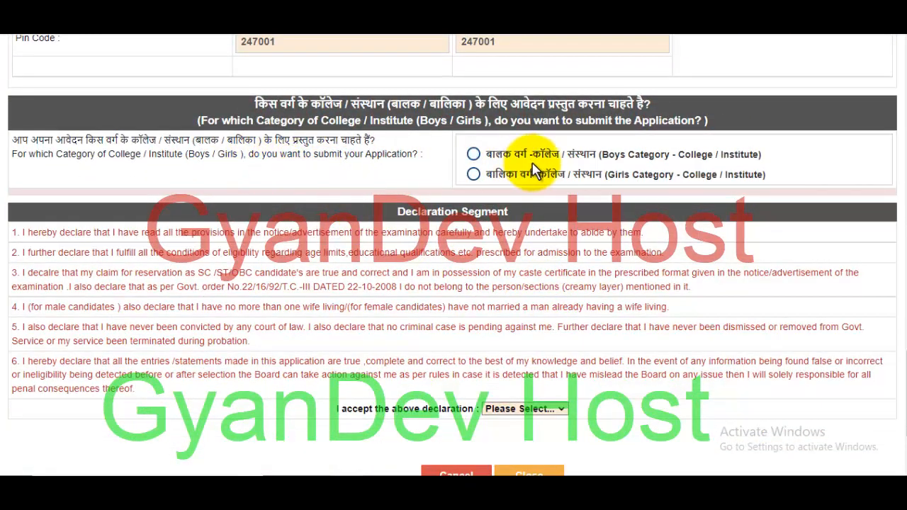
click(603, 162)
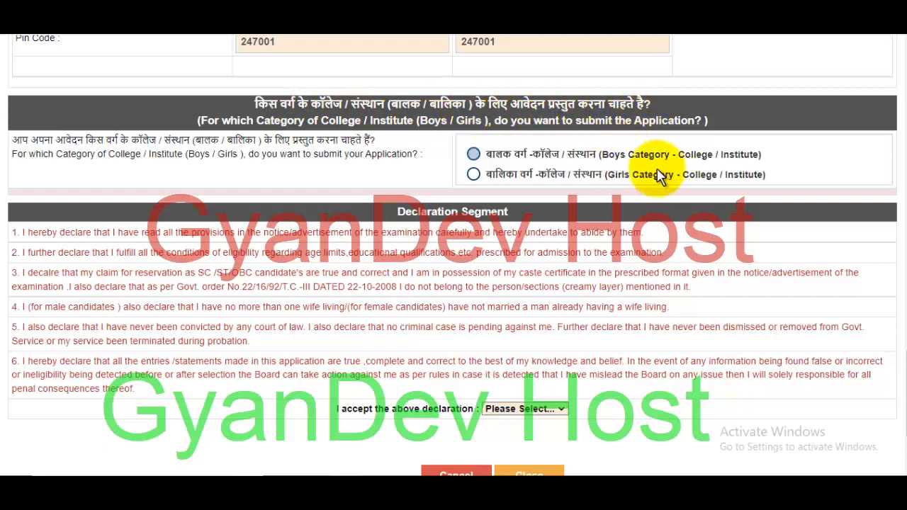
click(477, 156)
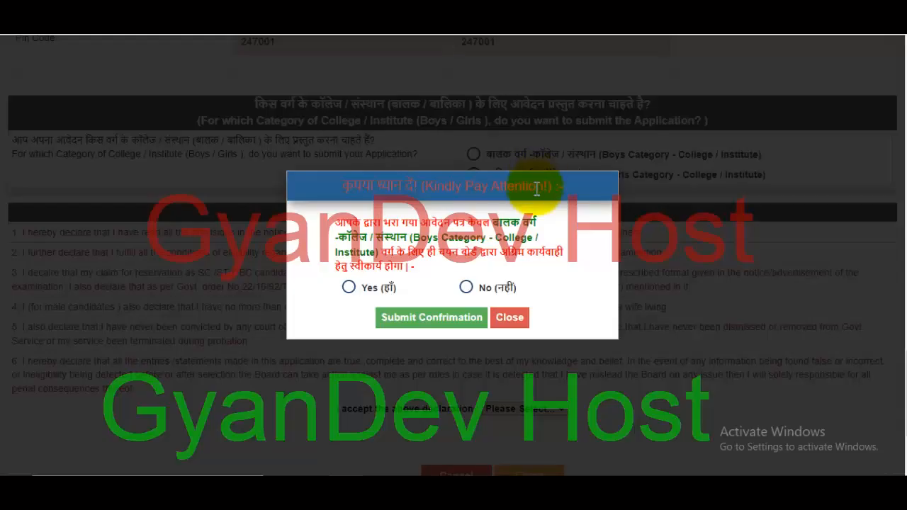
click(350, 289)
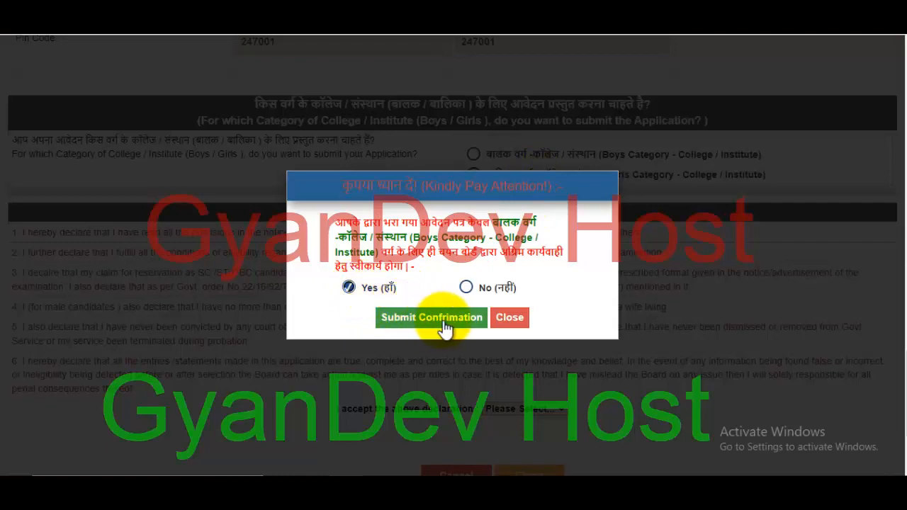
click(446, 319)
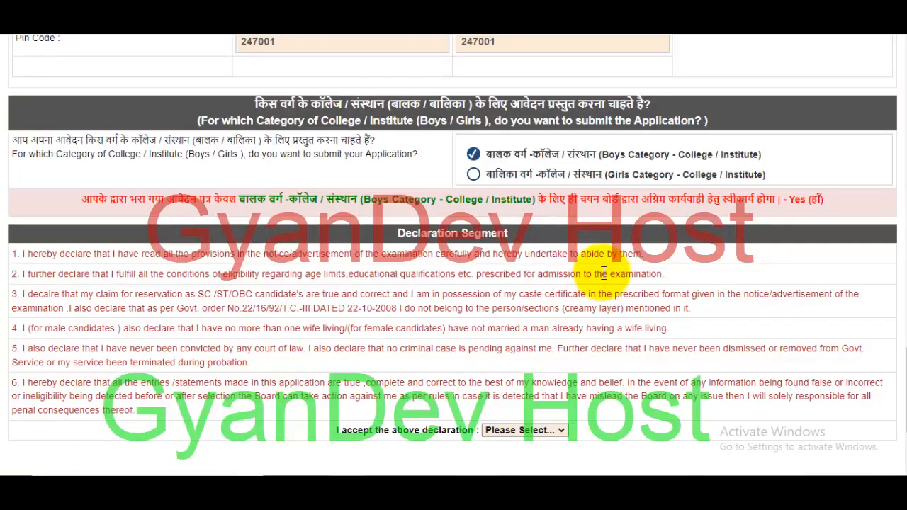
Step: Accept the declarations in the Declaration Segment with Yes
scroll(602, 275, down, 2)
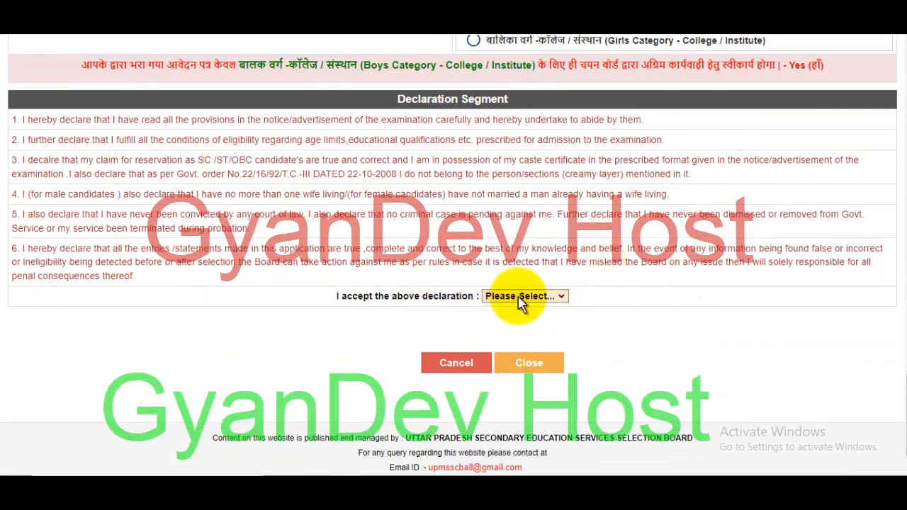
click(502, 333)
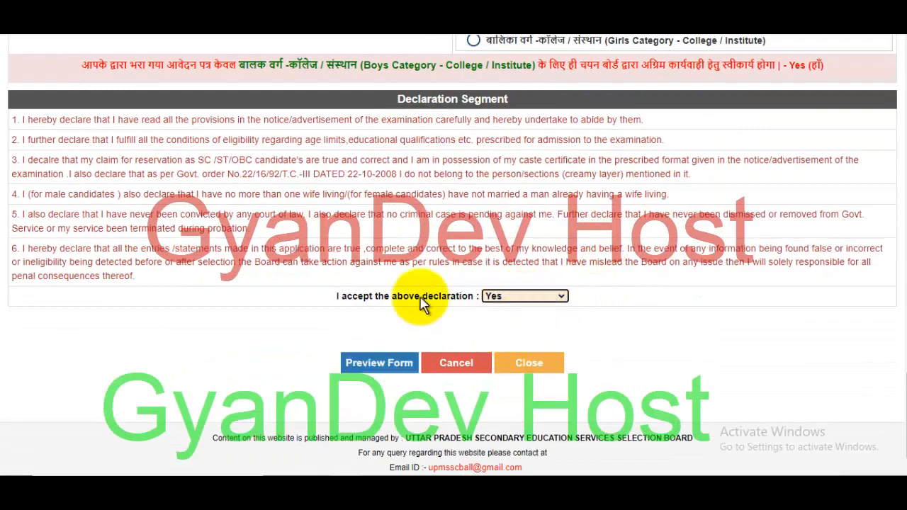
Step: Preview the completed application form and accept the confirmation prompt
mouse_move(906, 402)
mouse_down()
mouse_move(906, 111)
mouse_move(906, 401)
mouse_up()
scroll(708, 331, down, 1)
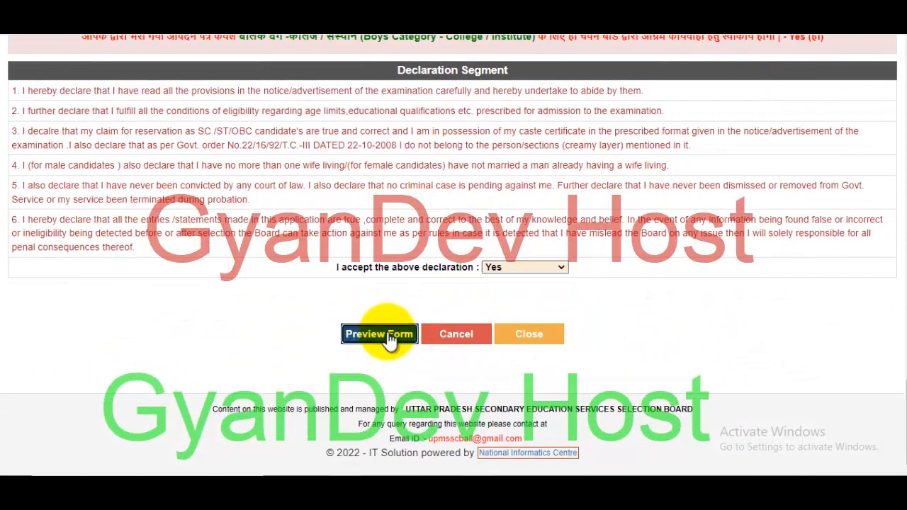
click(386, 336)
click(523, 122)
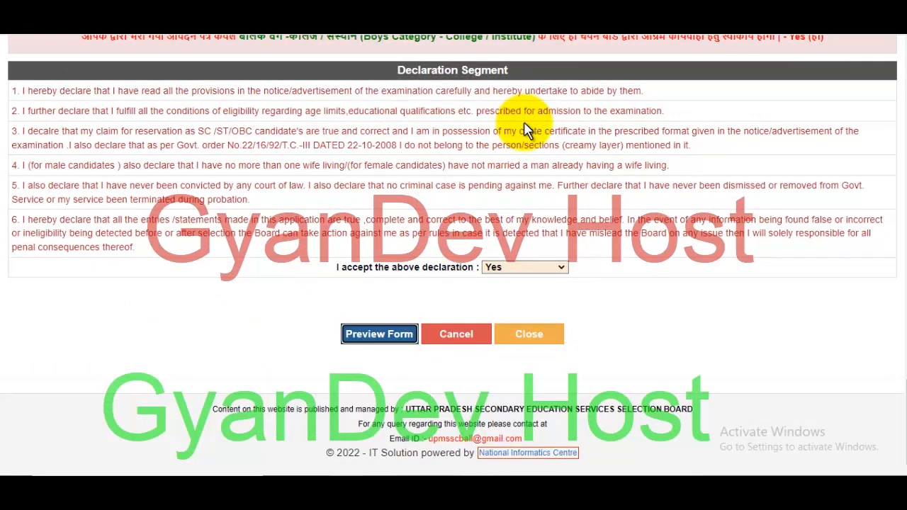
Step: Check the previewed application details, enter the image verification code, and submit the application form with the final submission confirmed
scroll(550, 221, down, 1)
scroll(550, 221, down, 4)
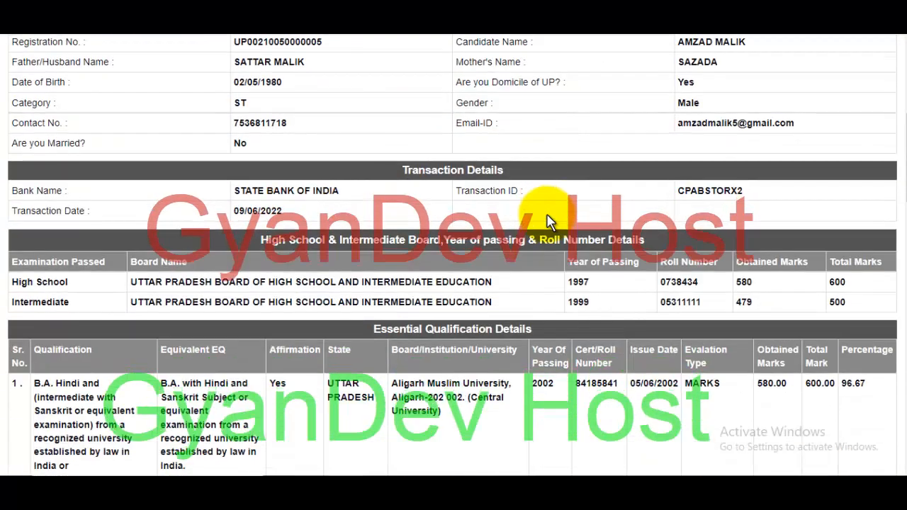
scroll(550, 220, down, 13)
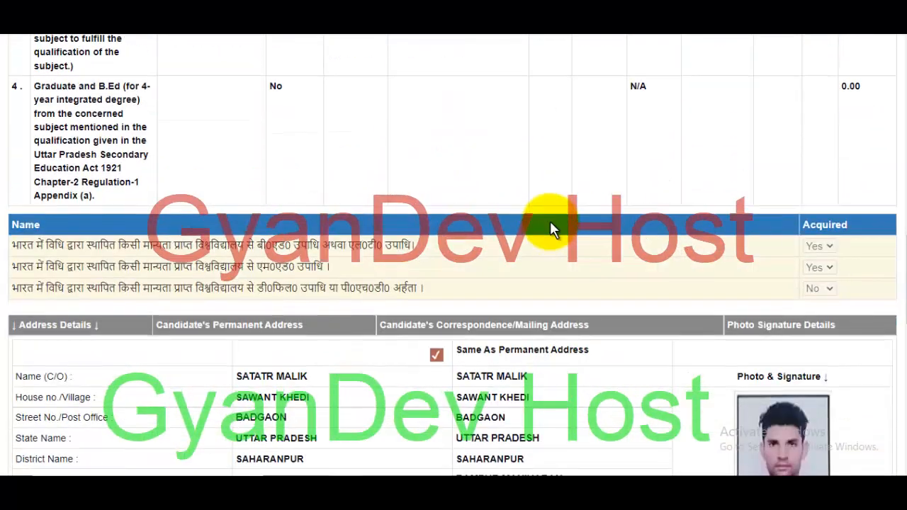
scroll(551, 228, down, 6)
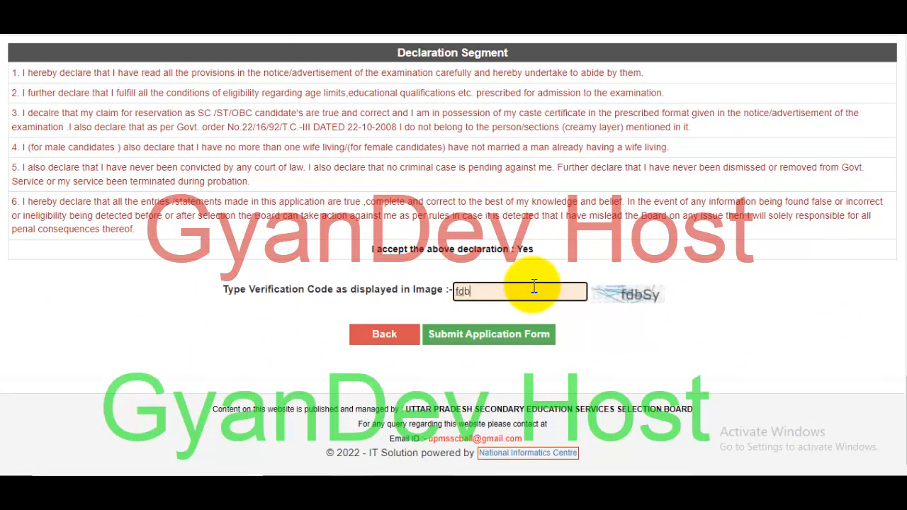
text(y)
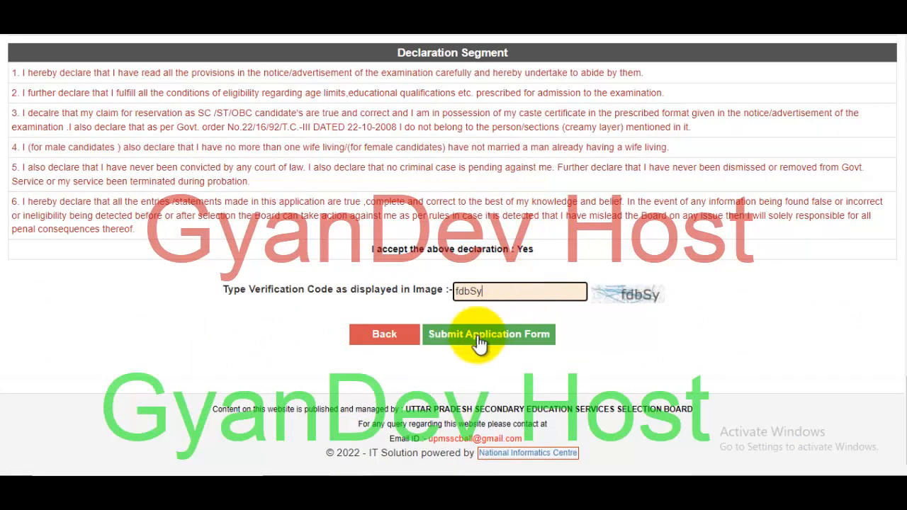
click(488, 337)
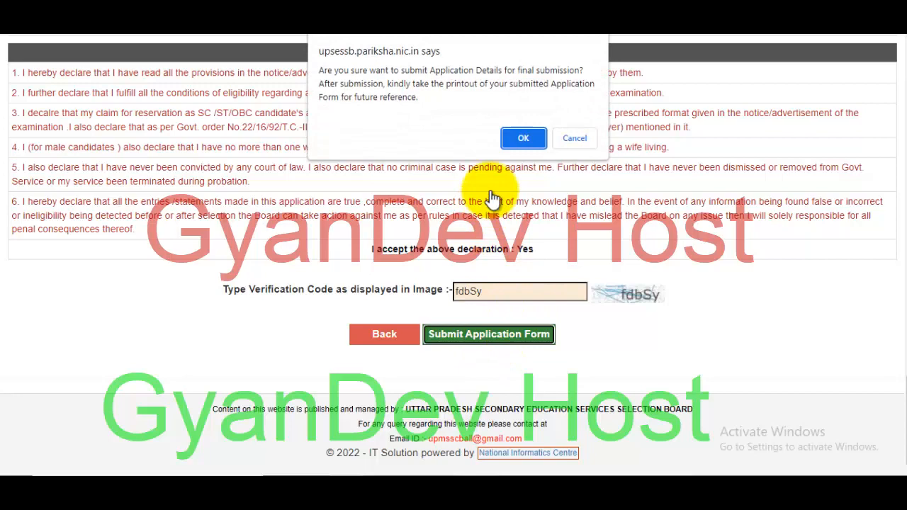
click(523, 138)
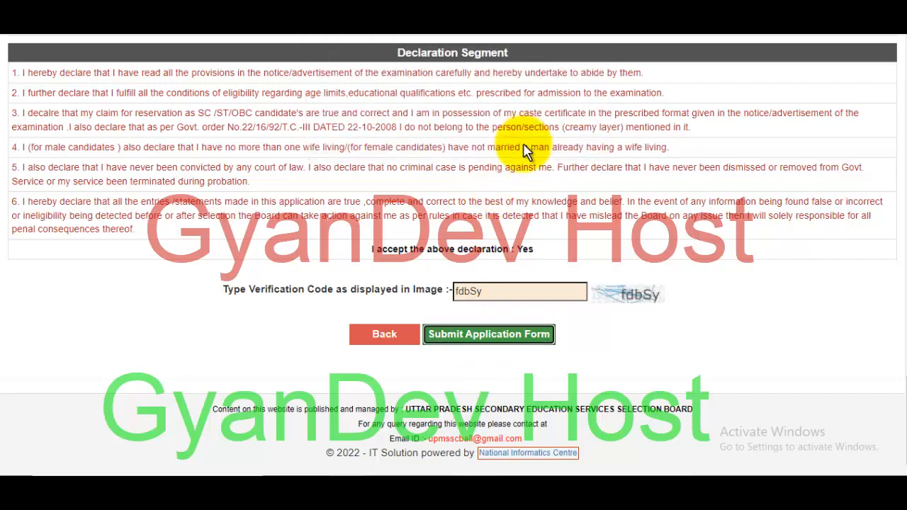
Step: Open the complete application form from the submission confirmation and review its personal, bank transaction and qualification details
scroll(568, 259, down, 1)
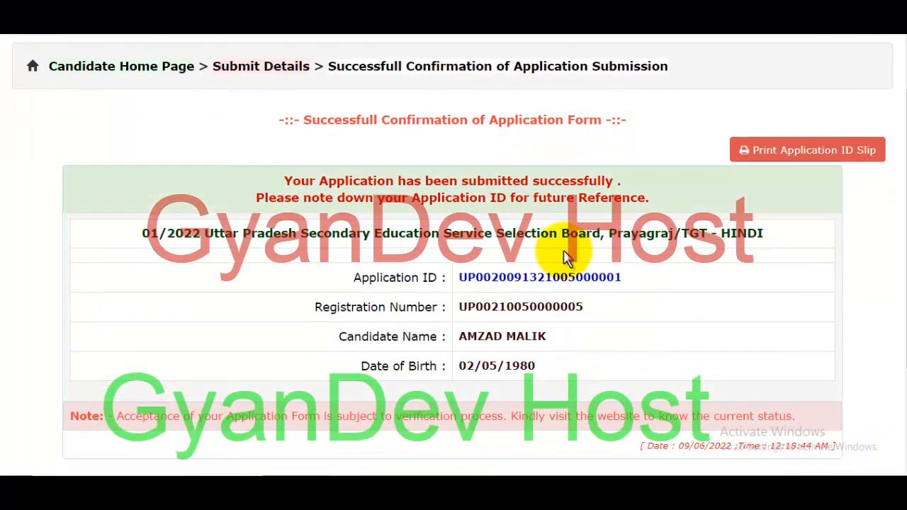
scroll(567, 259, down, 2)
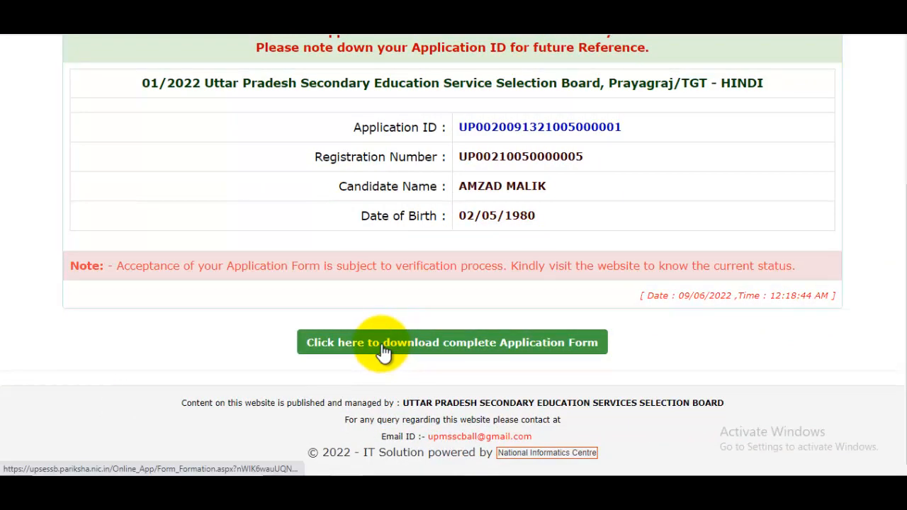
click(494, 355)
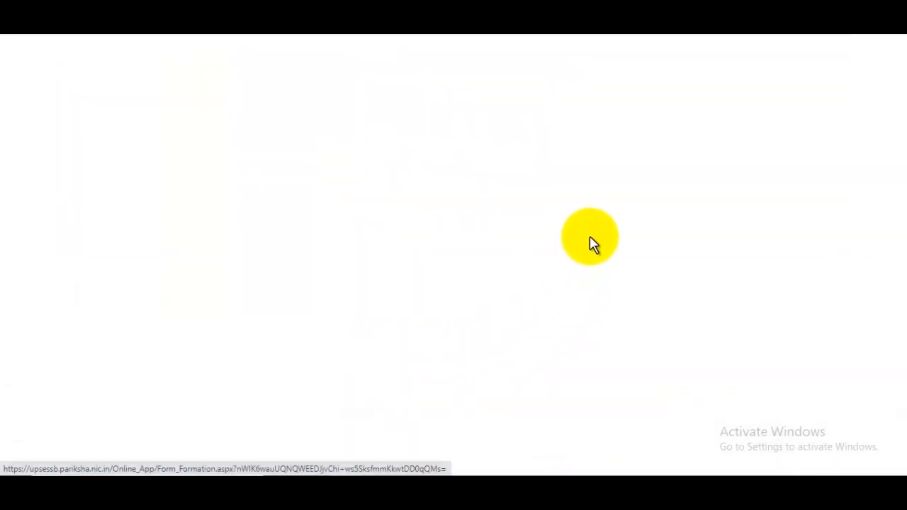
scroll(666, 197, down, 7)
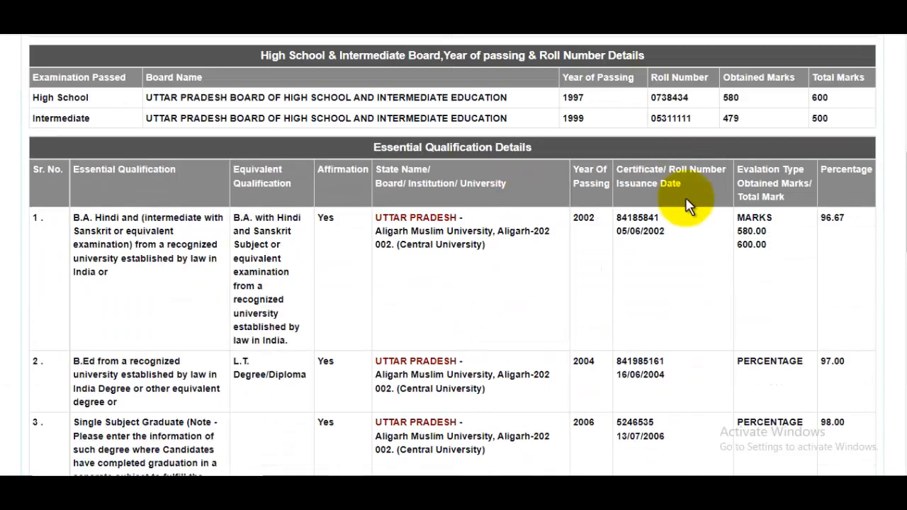
drag(906, 181, 904, 124)
scroll(655, 204, up, 3)
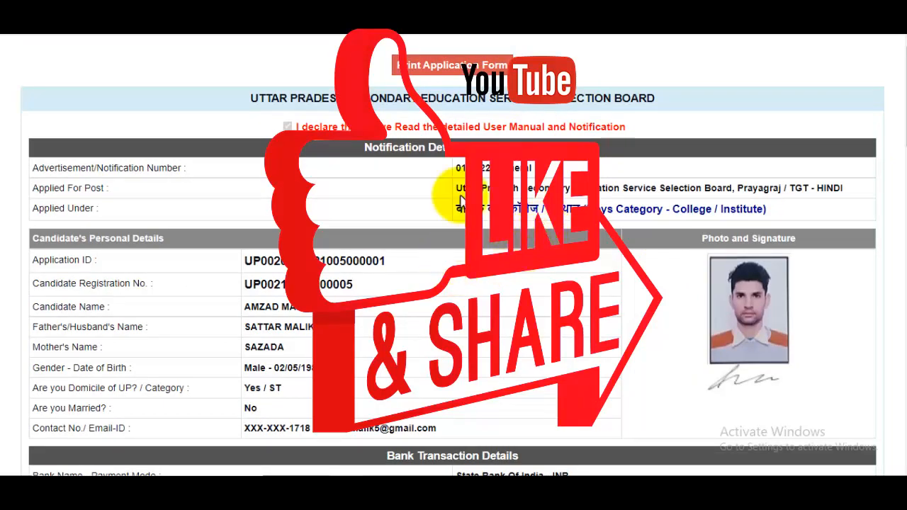
scroll(486, 213, down, 14)
drag(906, 340, 906, 186)
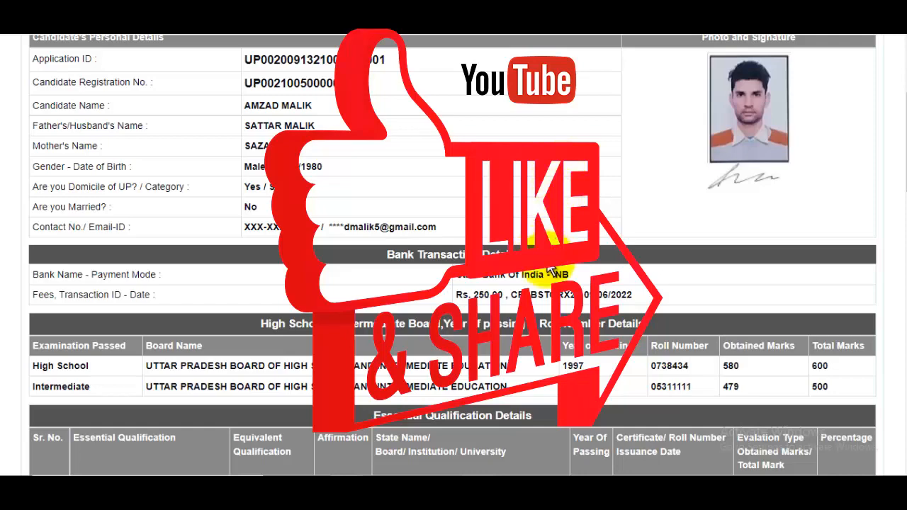
scroll(550, 271, down, 4)
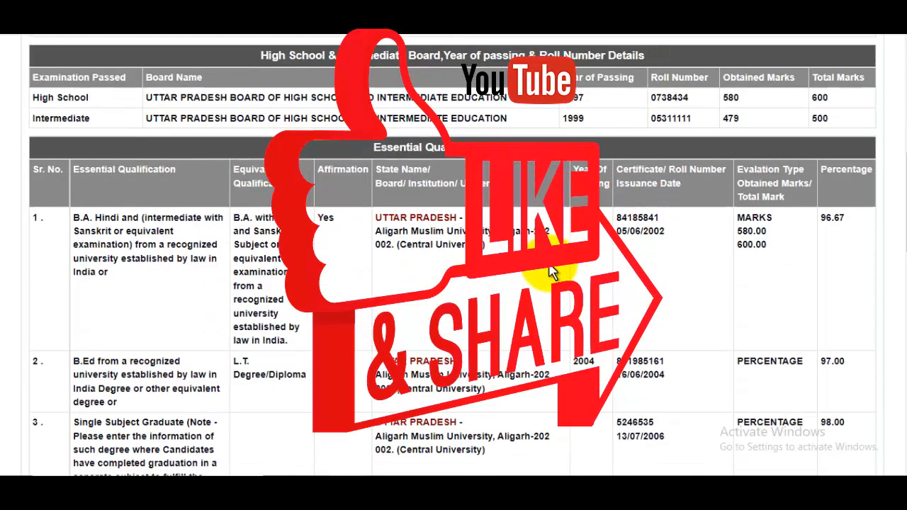